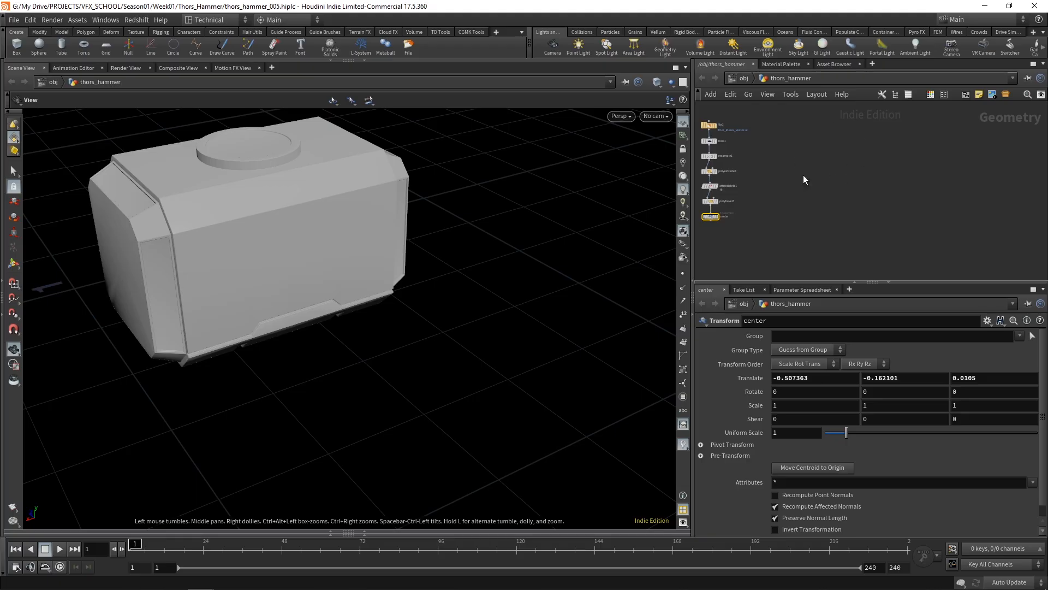
# Step: Add a Test Geometry: Pig Head node in an empty area of the thors_hammer network
pyautogui.scroll(1, 807, 166)
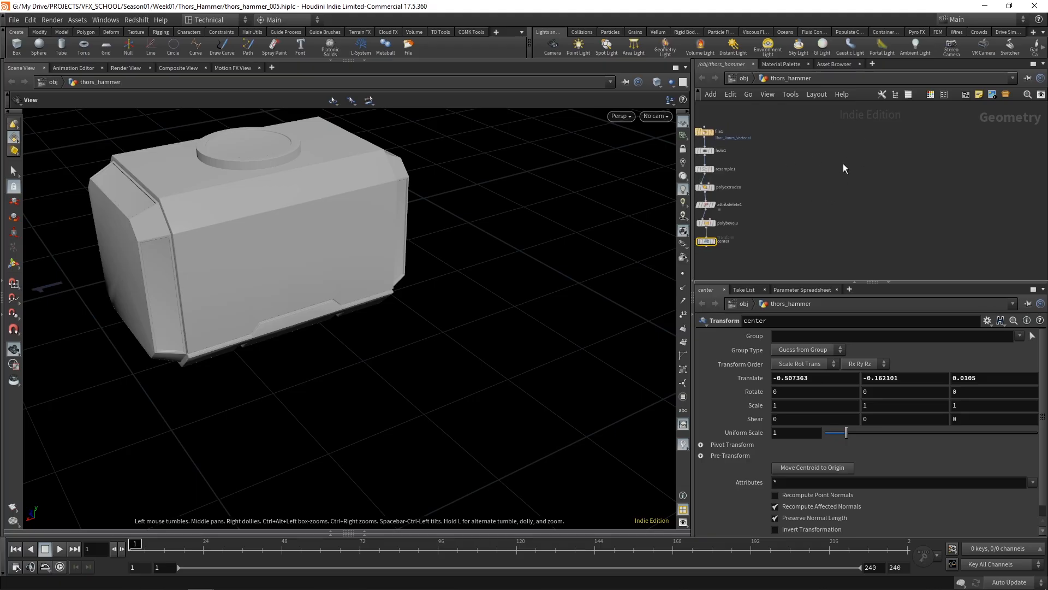
pyautogui.press('Tab')
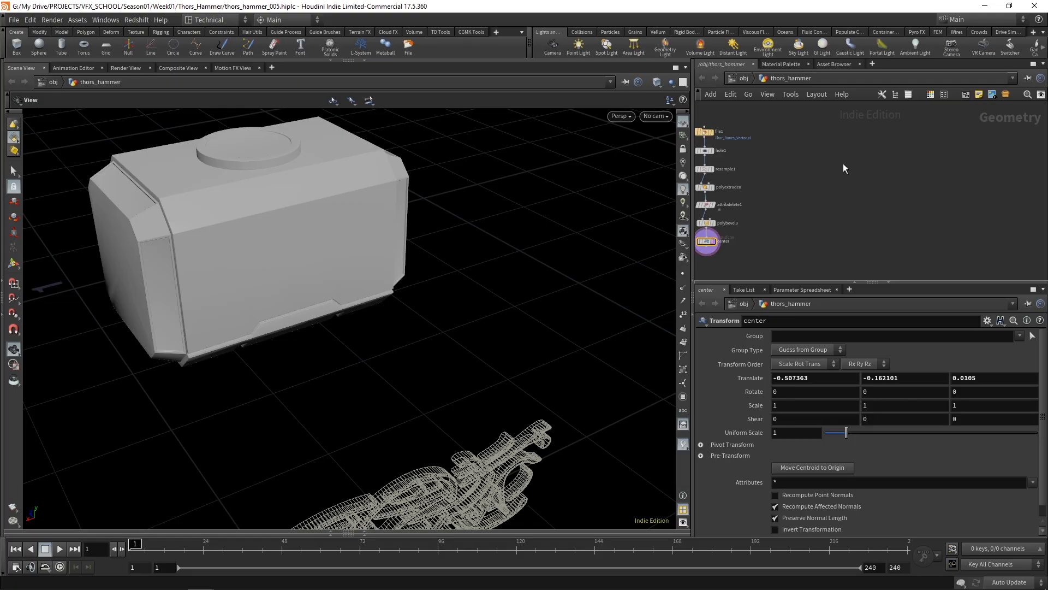
pyautogui.write('test')
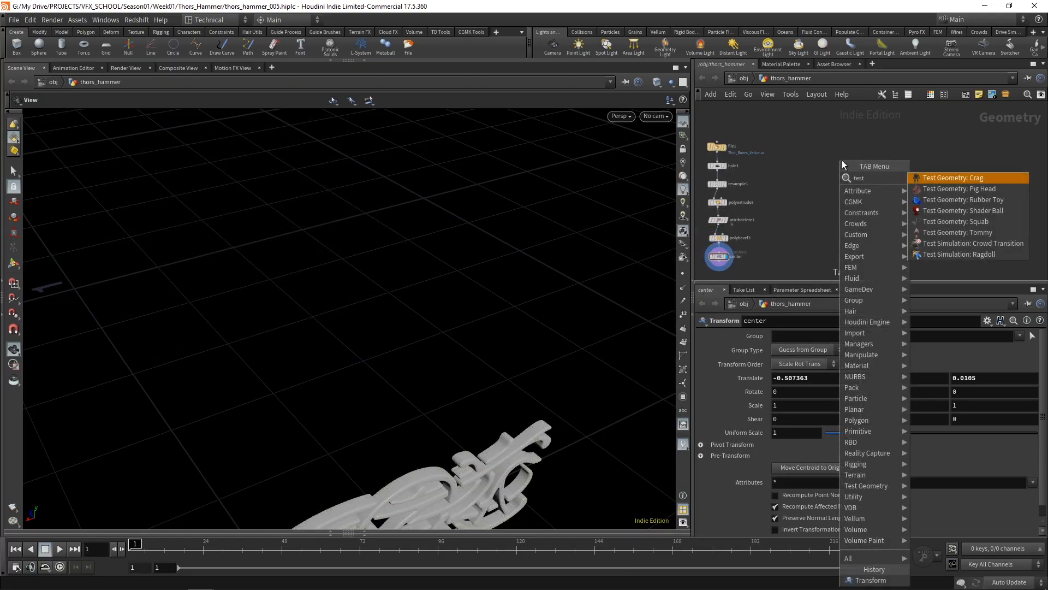
pyautogui.click(932, 189)
pyautogui.click(869, 179)
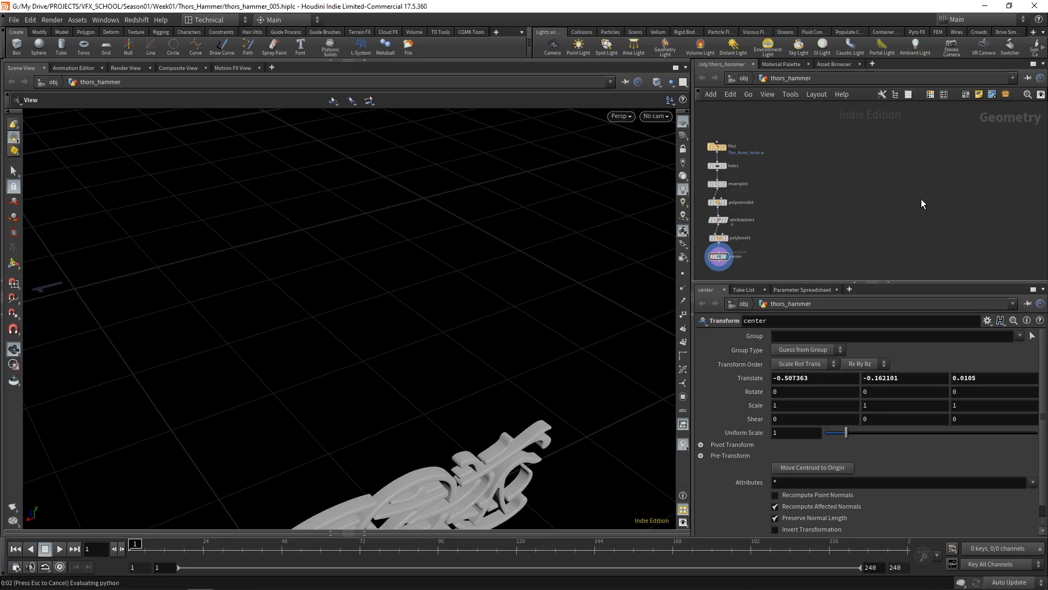
# Step: Set the pig head's Difficulty to Easy and check its mesh with the wire-over-shaded display
pyautogui.scroll(5, 837, 191)
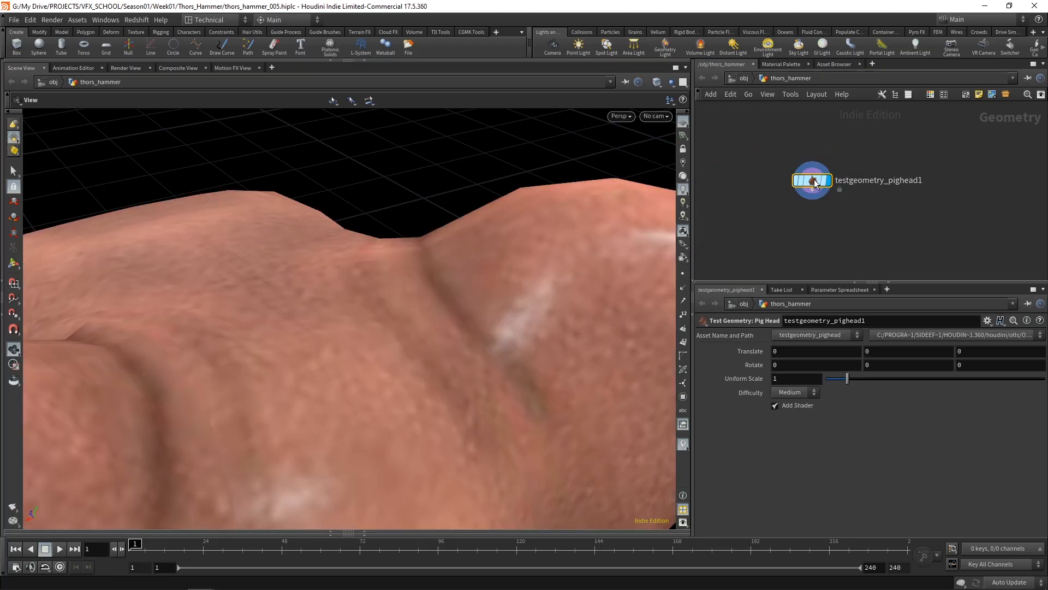
pyautogui.moveTo(409, 317); pyautogui.dragTo(248, 421, button='right')
pyautogui.moveTo(248, 421); pyautogui.dragTo(342, 407)
pyautogui.moveTo(341, 407); pyautogui.dragTo(341, 413, button='right')
pyautogui.moveTo(350, 393); pyautogui.dragTo(371, 287, button='middle')
pyautogui.moveTo(332, 313); pyautogui.dragTo(334, 304)
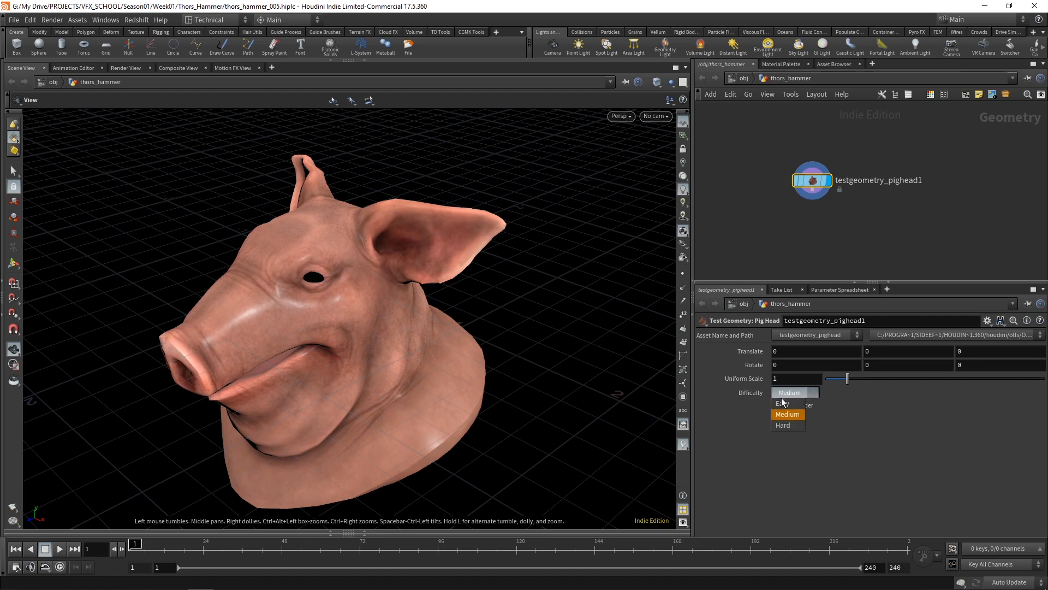
pyautogui.click(781, 403)
pyautogui.moveTo(394, 349); pyautogui.dragTo(424, 345)
pyautogui.moveTo(424, 345); pyautogui.dragTo(416, 360, button='middle')
pyautogui.hotkey('shift', 'w')
pyautogui.hotkey('shift', 'w')
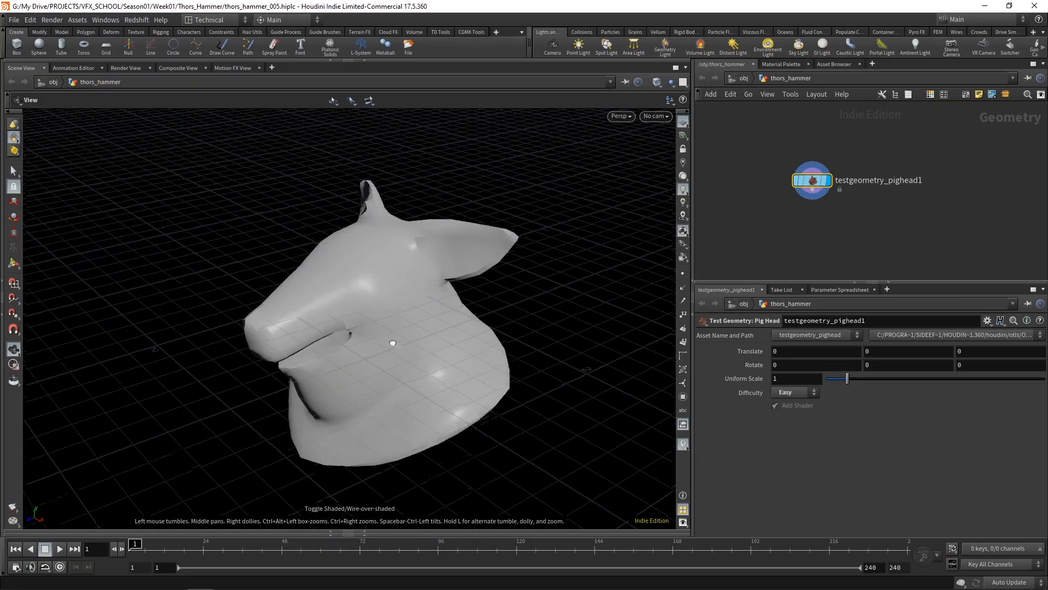
pyautogui.moveTo(384, 339); pyautogui.dragTo(416, 349)
pyautogui.moveTo(416, 349); pyautogui.dragTo(415, 377, button='right')
# Step: Add a Grid node beside the pig head node and display it in the viewport
pyautogui.scroll(-2, 942, 224)
pyautogui.scroll(1, 919, 194)
pyautogui.scroll(-1, 913, 197)
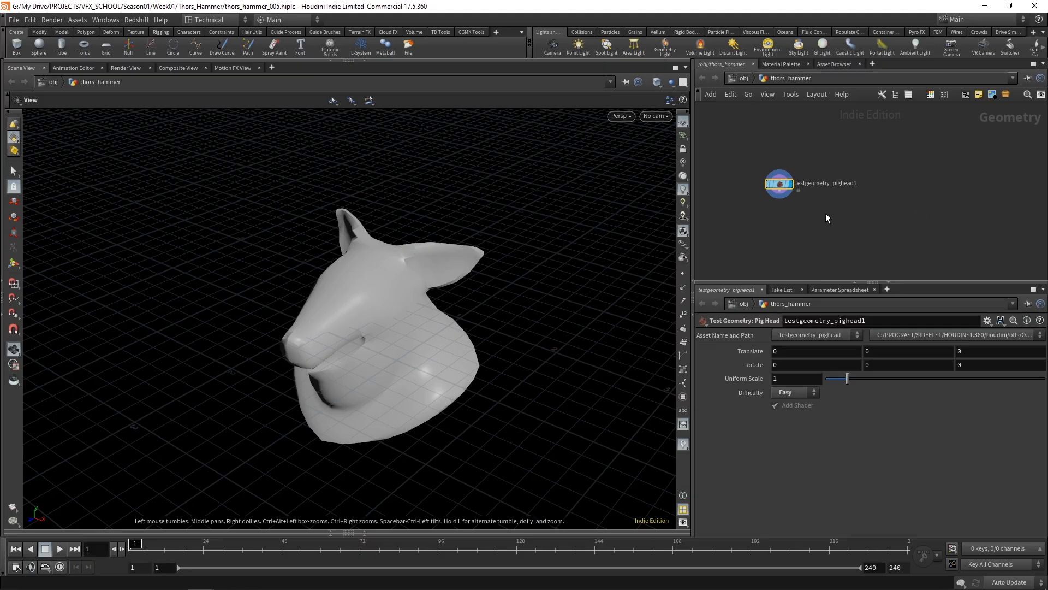
pyautogui.press('Tab')
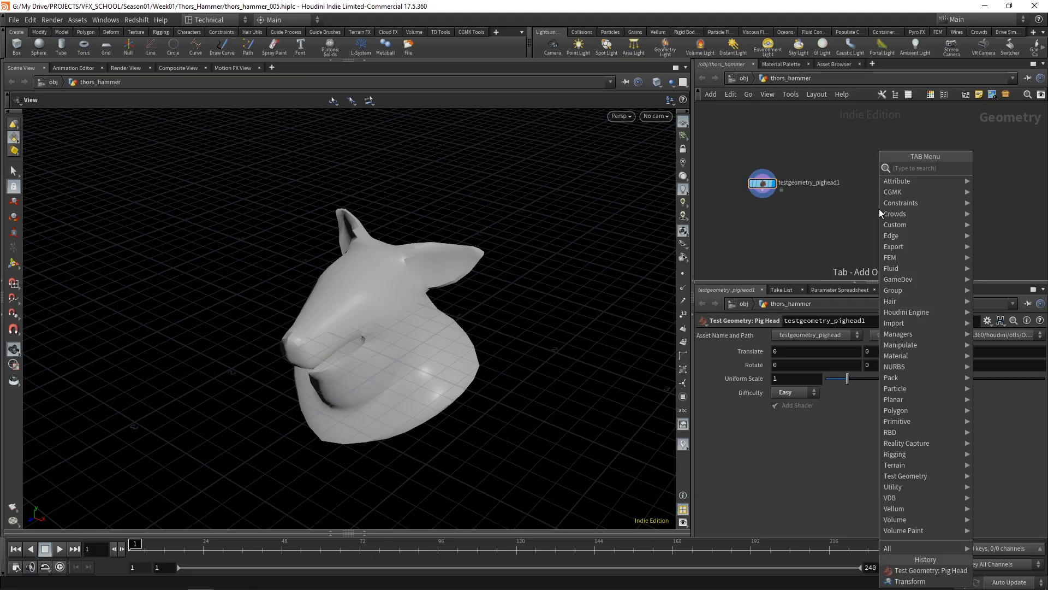
pyautogui.write('grid')
pyautogui.press('Return')
pyautogui.click(879, 210)
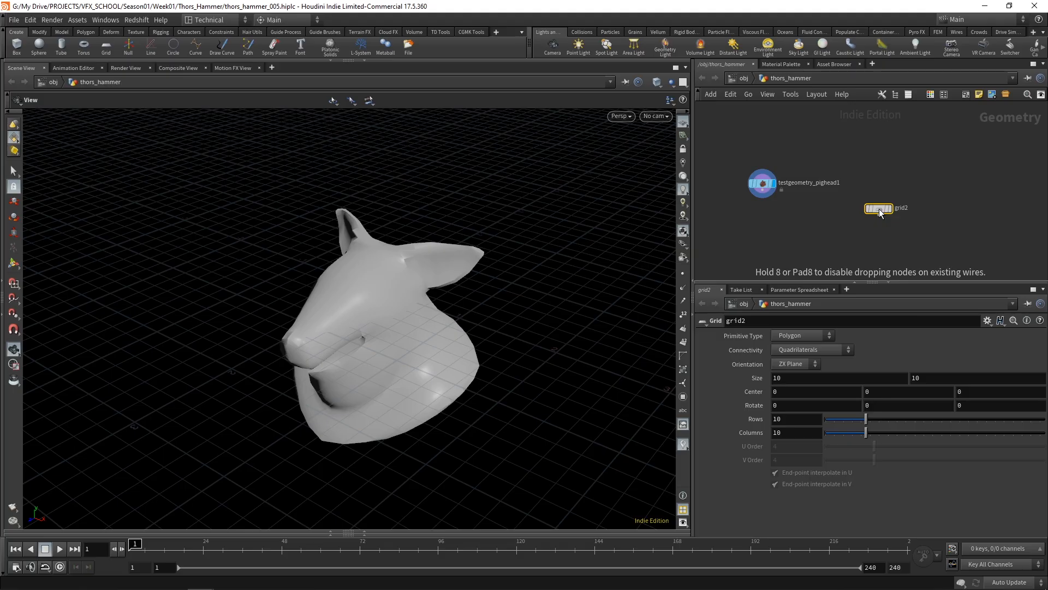
pyautogui.moveTo(879, 209); pyautogui.dragTo(888, 199)
pyautogui.click(898, 198)
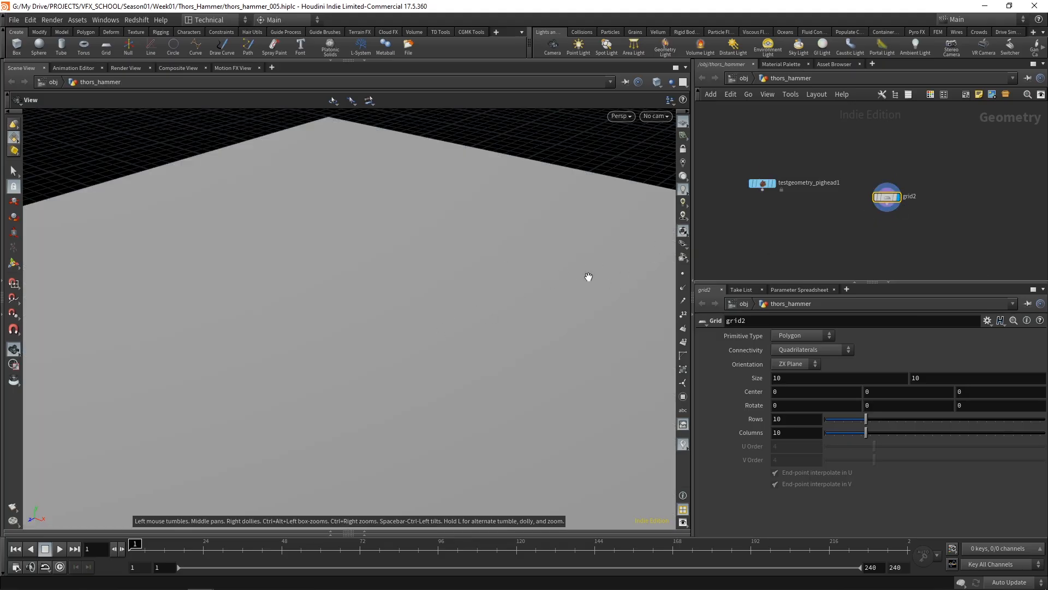
# Step: Show the grid with wireframe over shading and hide the viewport's reference plane and point markers
pyautogui.moveTo(421, 330); pyautogui.dragTo(334, 391)
pyautogui.hotkey('shift', 'w')
pyautogui.moveTo(345, 292)
pyautogui.mouseDown()
pyautogui.moveTo(311, 393)
pyautogui.moveTo(336, 350)
pyautogui.mouseUp()
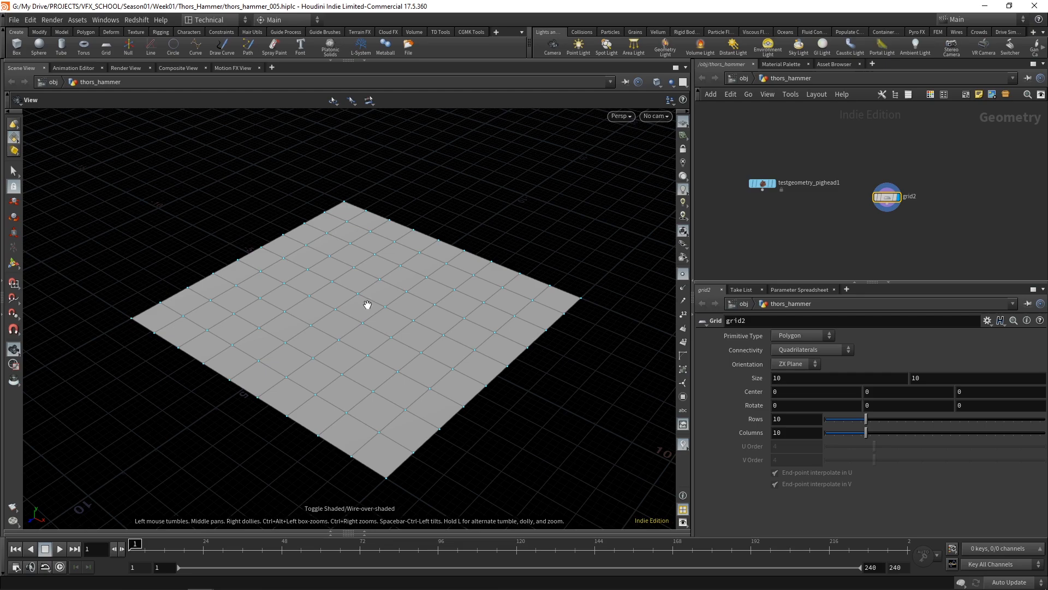
pyautogui.moveTo(333, 328)
pyautogui.mouseDown()
pyautogui.moveTo(323, 351)
pyautogui.moveTo(328, 335)
pyautogui.mouseUp()
pyautogui.click(686, 122)
pyautogui.moveTo(406, 316); pyautogui.dragTo(412, 314)
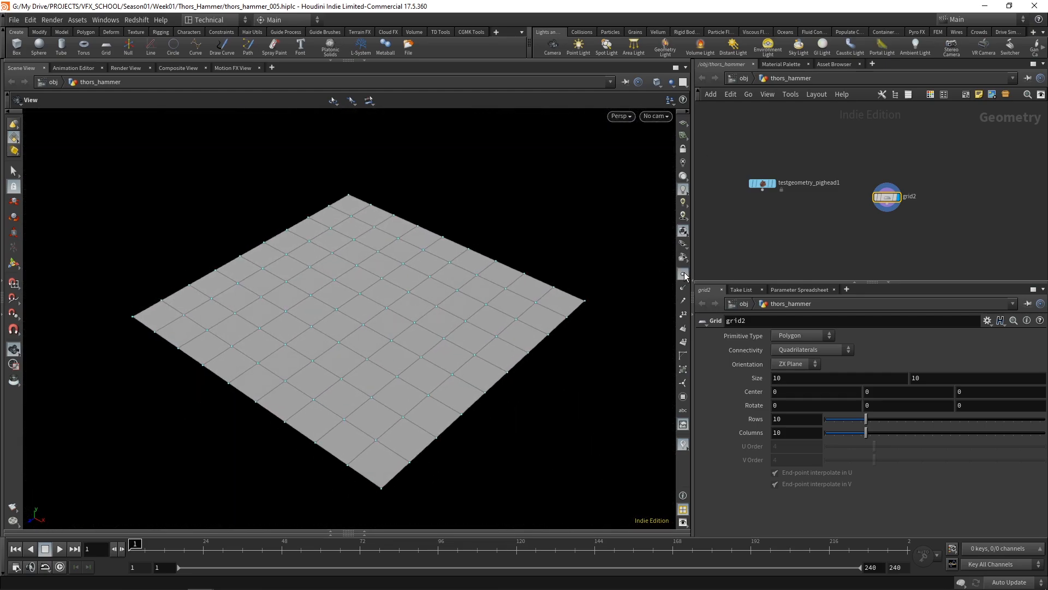
pyautogui.moveTo(886, 196); pyautogui.dragTo(891, 189)
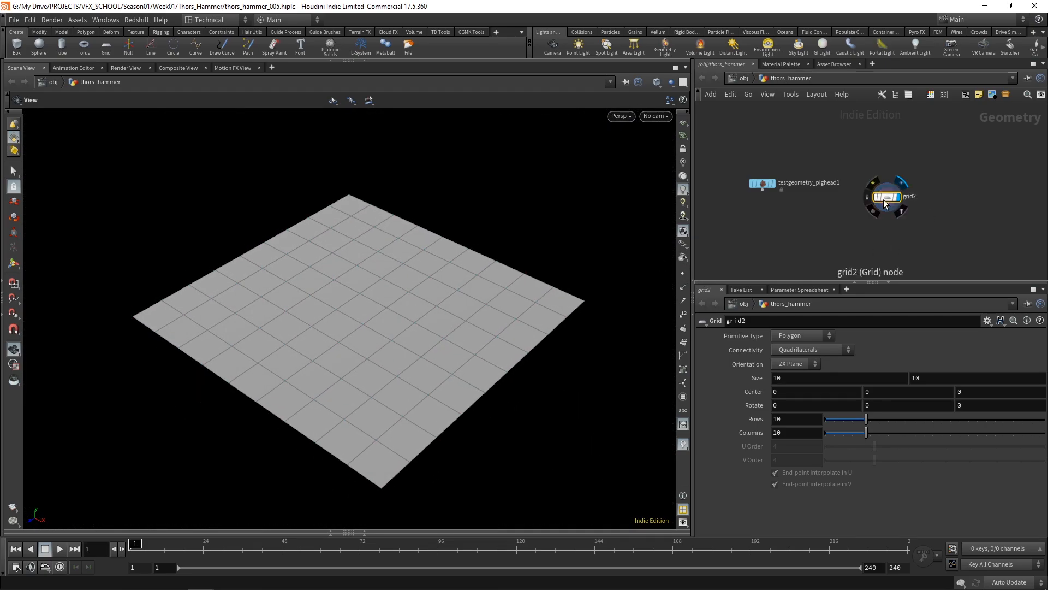
# Step: Add a Copy to Points node below the pig head and grid nodes
pyautogui.moveTo(815, 245); pyautogui.dragTo(821, 227, button='middle')
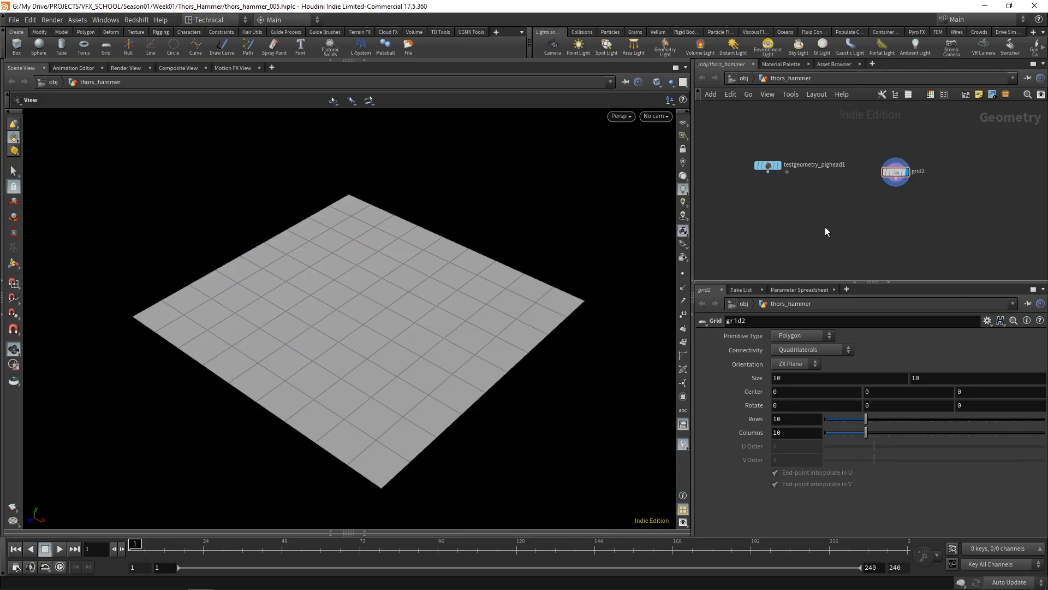
pyautogui.press('Tab')
pyautogui.write('coip')
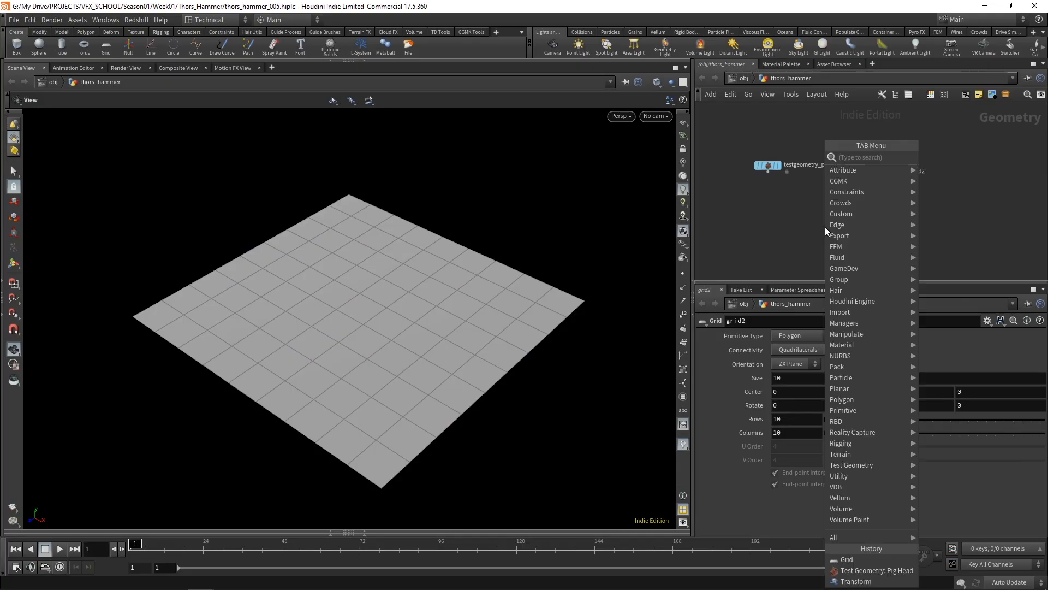
pyautogui.press('BackSpace')
pyautogui.press('BackSpace')
pyautogui.write('py')
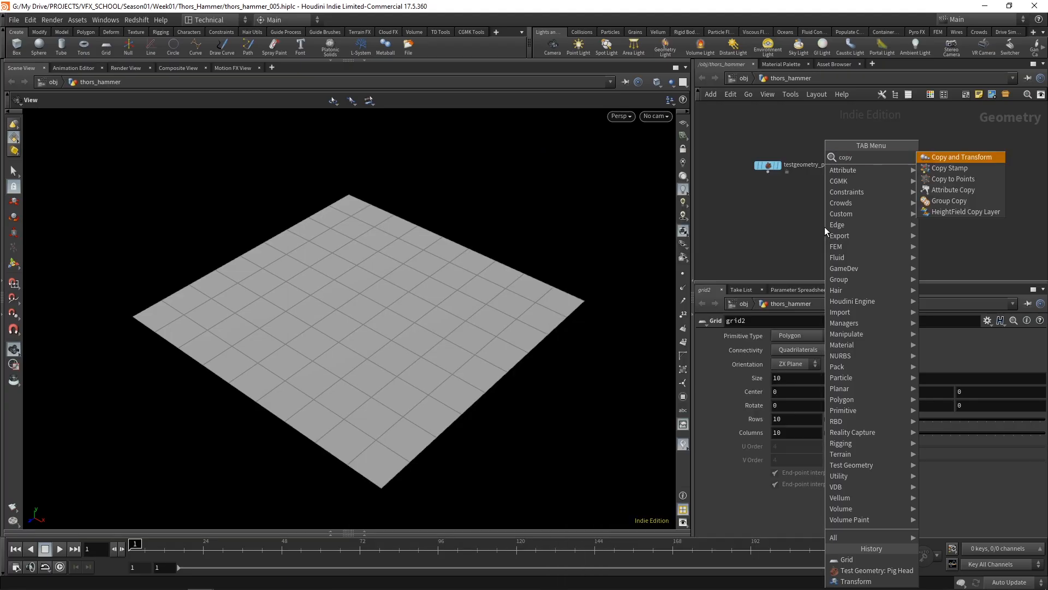
pyautogui.click(964, 177)
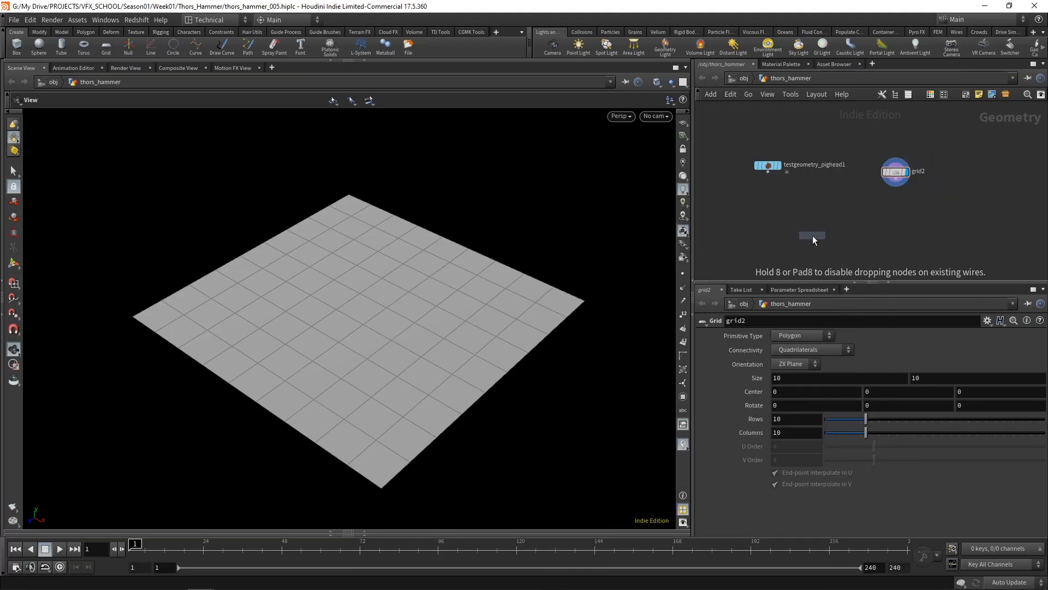
pyautogui.click(812, 235)
pyautogui.scroll(2, 813, 235)
pyautogui.moveTo(827, 241); pyautogui.dragTo(840, 243)
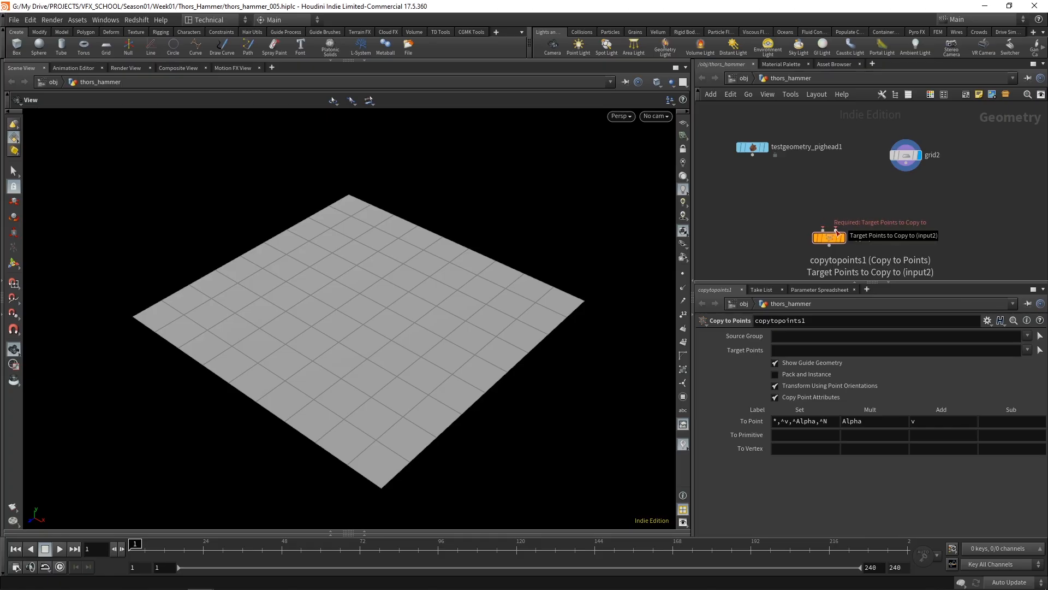
# Step: Connect the pig head as the geometry to copy and the grid as the target points, and display the Copy to Points result
pyautogui.click(752, 155)
pyautogui.click(823, 229)
pyautogui.click(907, 163)
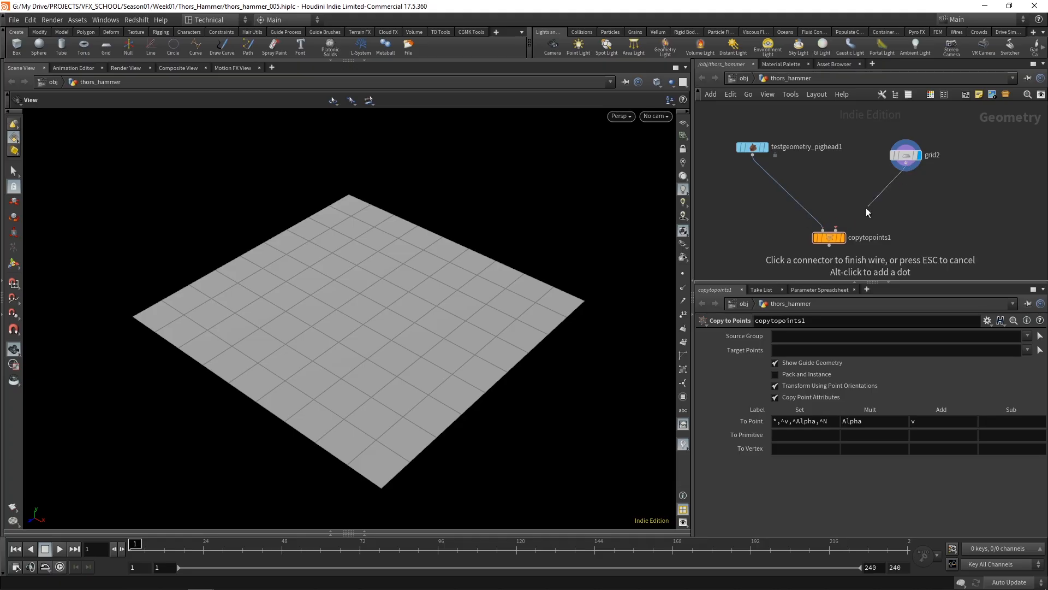
pyautogui.click(836, 228)
pyautogui.click(843, 238)
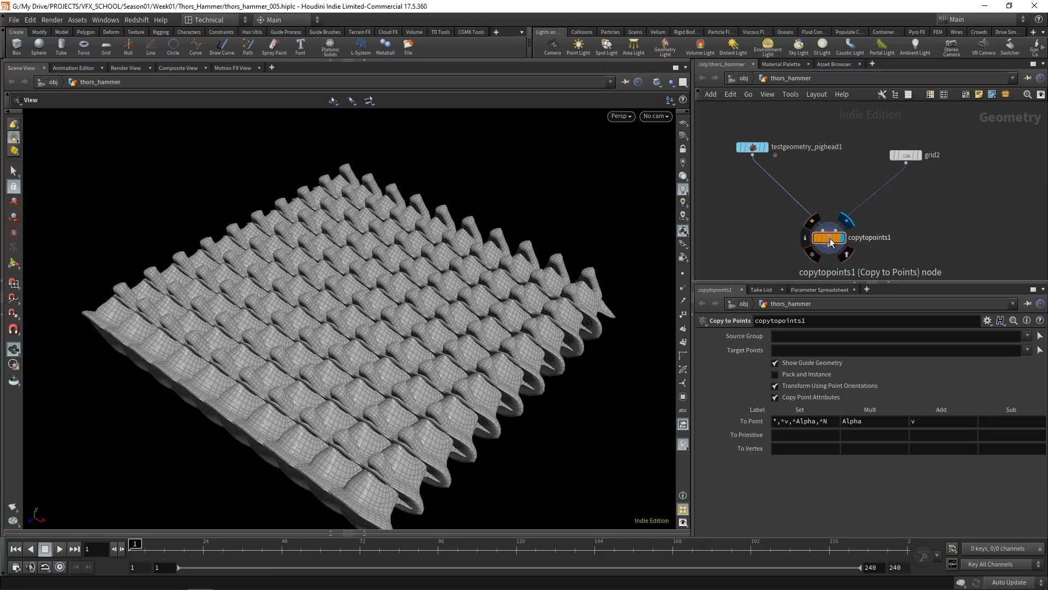
pyautogui.moveTo(435, 409); pyautogui.dragTo(411, 294)
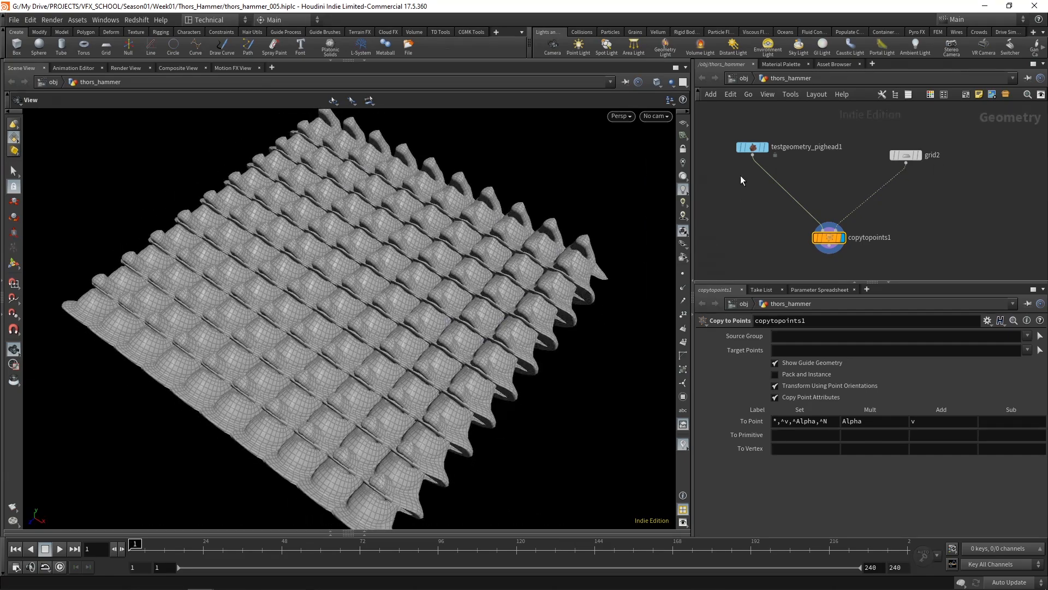
# Step: Set the pig head's Uniform Scale to 0.5 so the copies are smaller
pyautogui.click(752, 147)
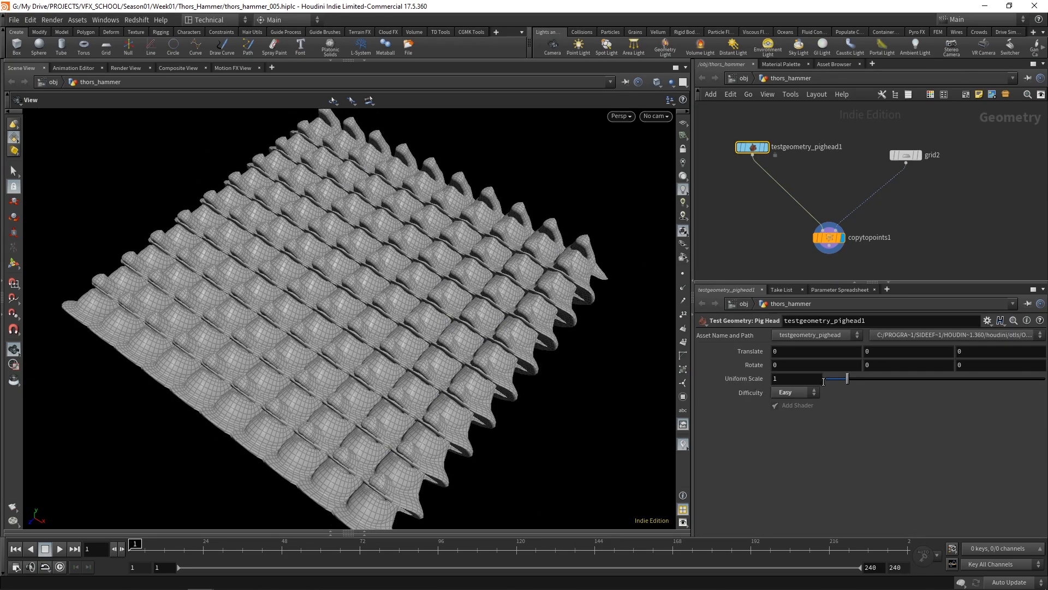
pyautogui.moveTo(850, 379); pyautogui.dragTo(841, 379)
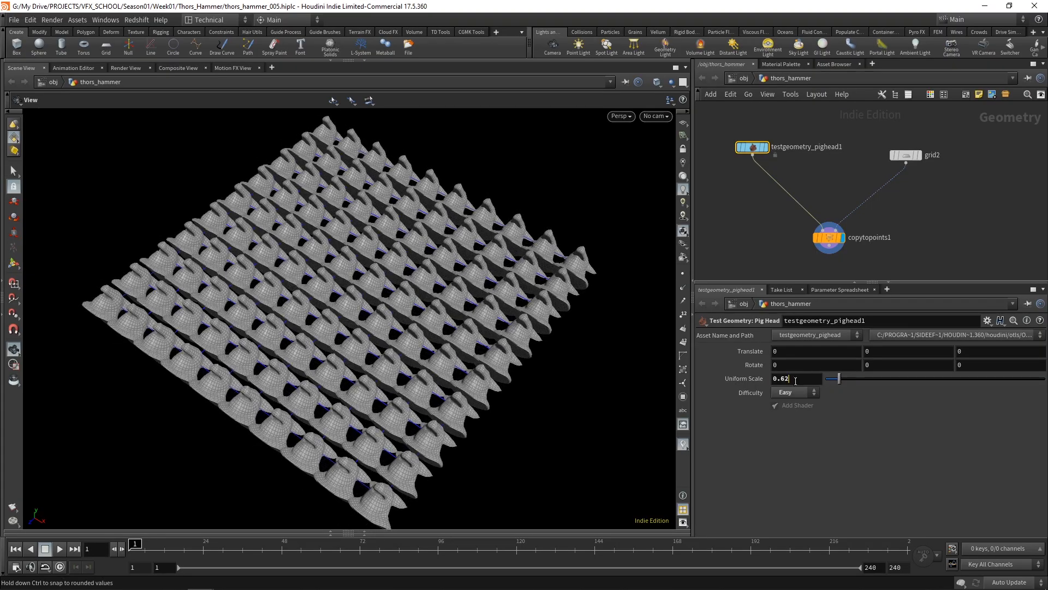
pyautogui.write('0.5')
pyautogui.press('Return')
pyautogui.moveTo(162, 263); pyautogui.dragTo(159, 276)
pyautogui.scroll(1, 245, 344)
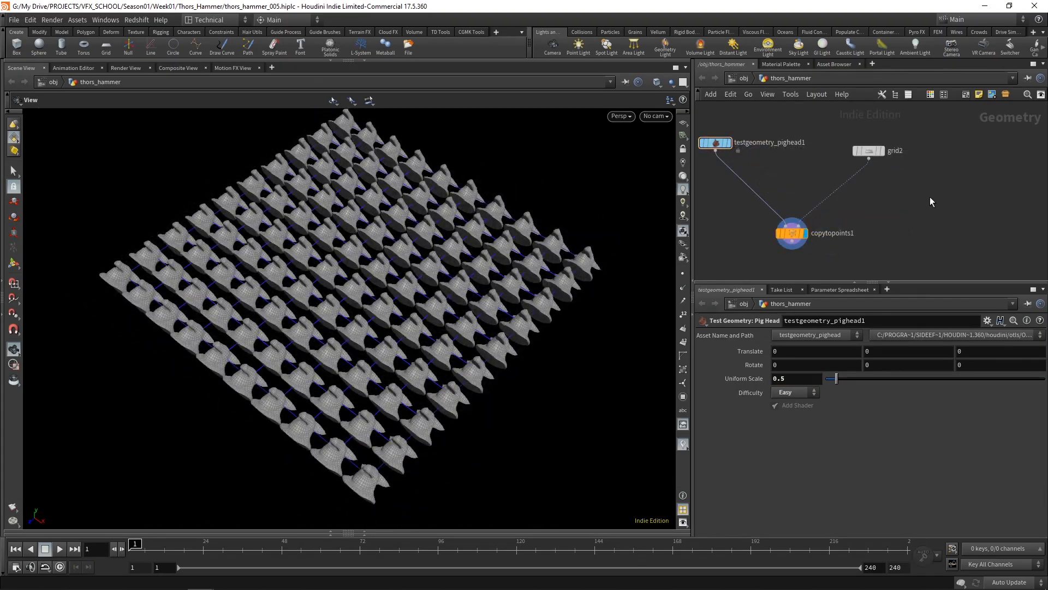
# Step: Display the grid node and add a Sphere node next to it
pyautogui.click(880, 151)
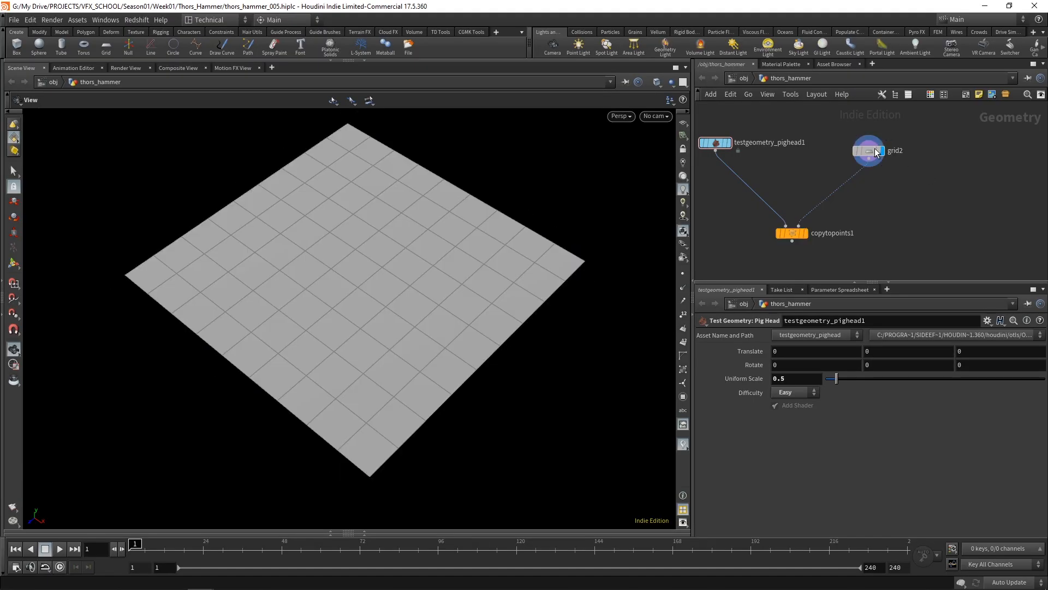
pyautogui.press('Tab')
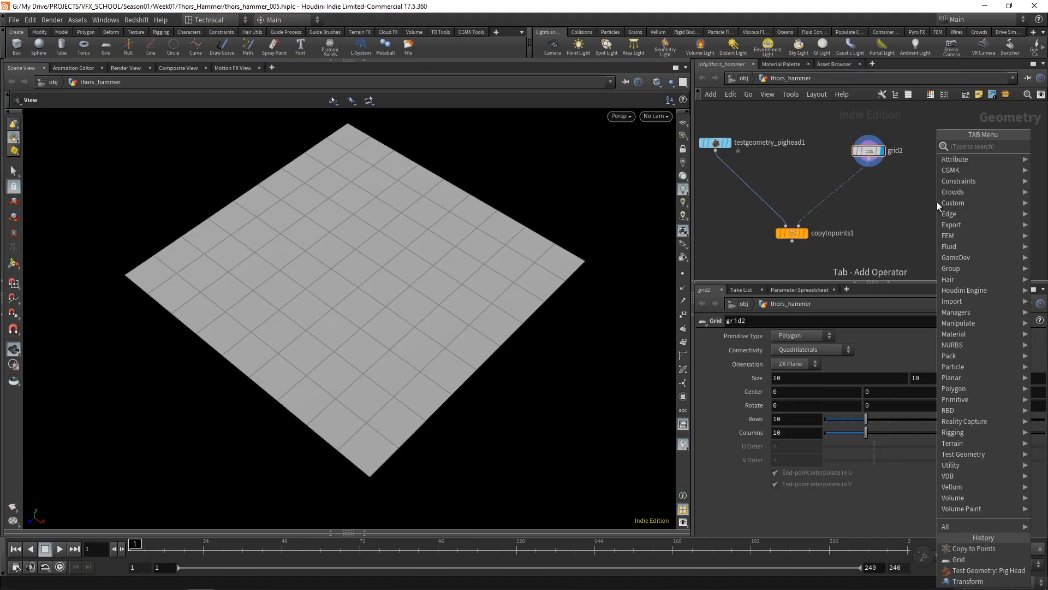
pyautogui.write('sphere')
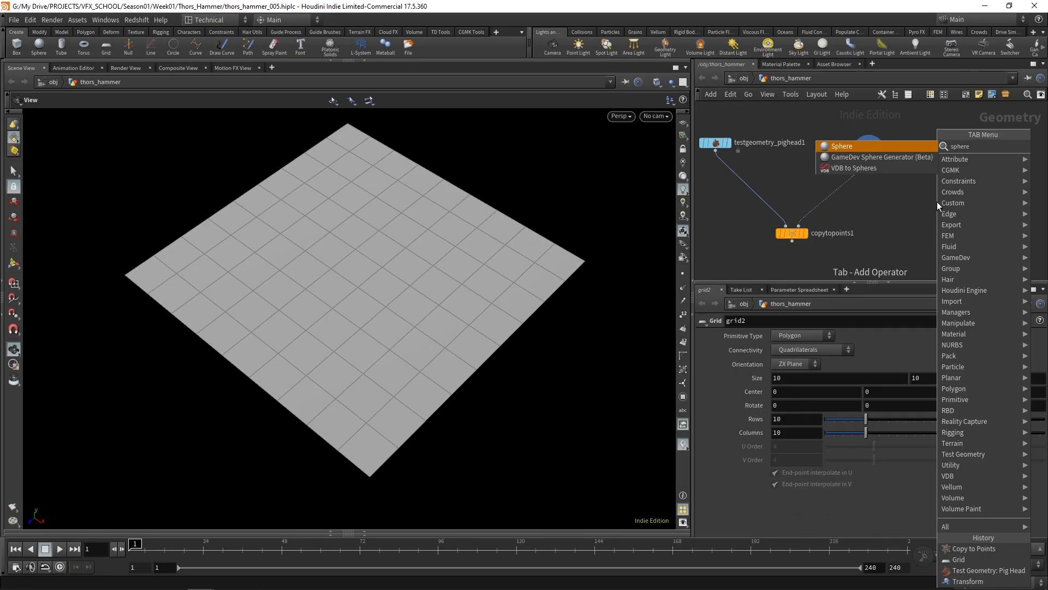
pyautogui.press('Return')
pyautogui.click(935, 175)
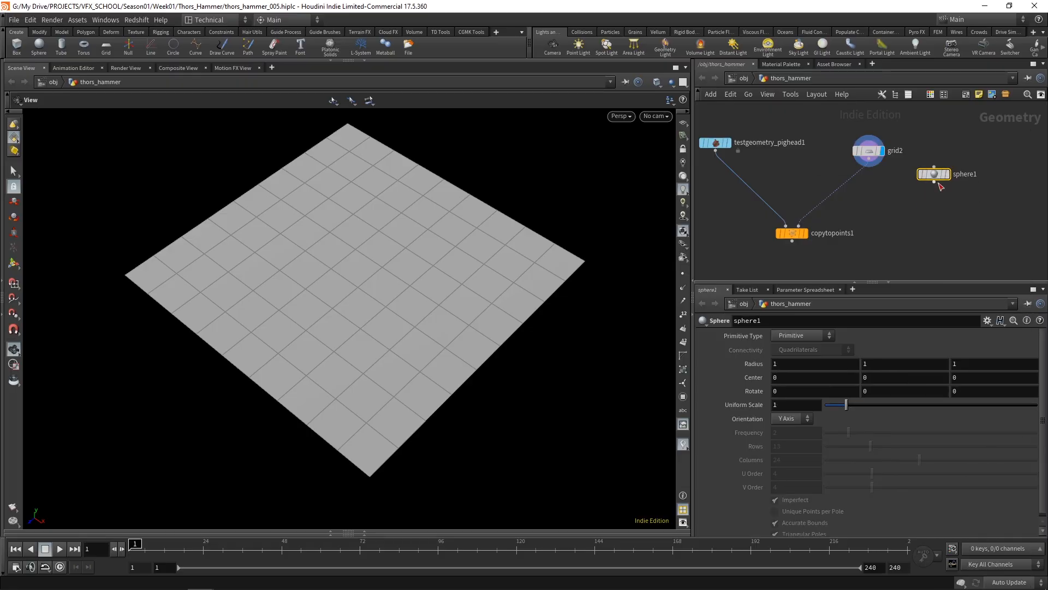
pyautogui.click(938, 186)
pyautogui.press('Escape')
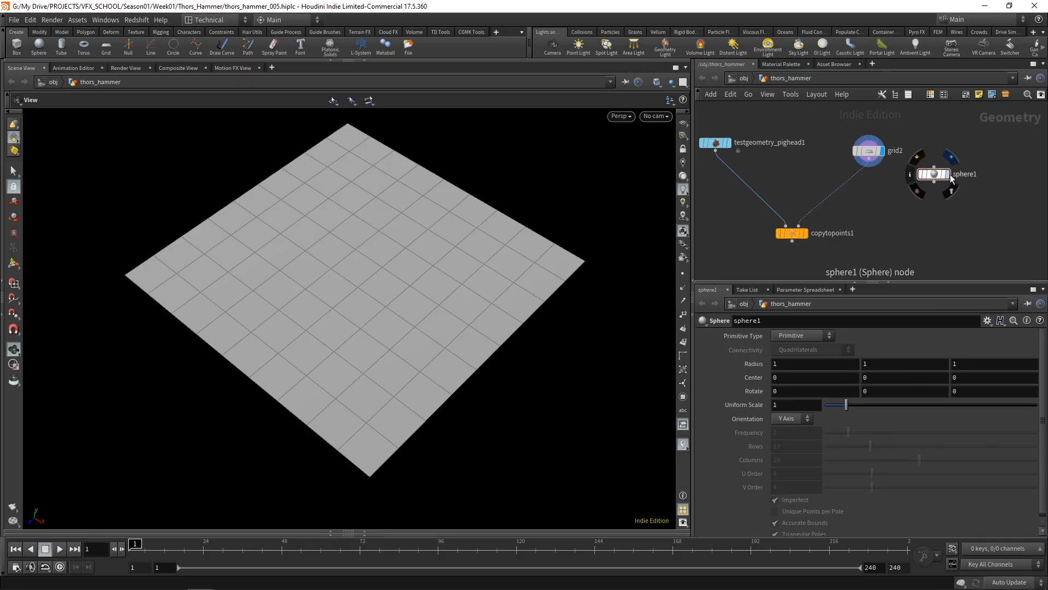
# Step: Display the sphere, set its Uniform Scale to 1.91 and change its Primitive Type to Polygon
pyautogui.click(947, 176)
pyautogui.moveTo(845, 404); pyautogui.dragTo(865, 405)
pyautogui.click(796, 335)
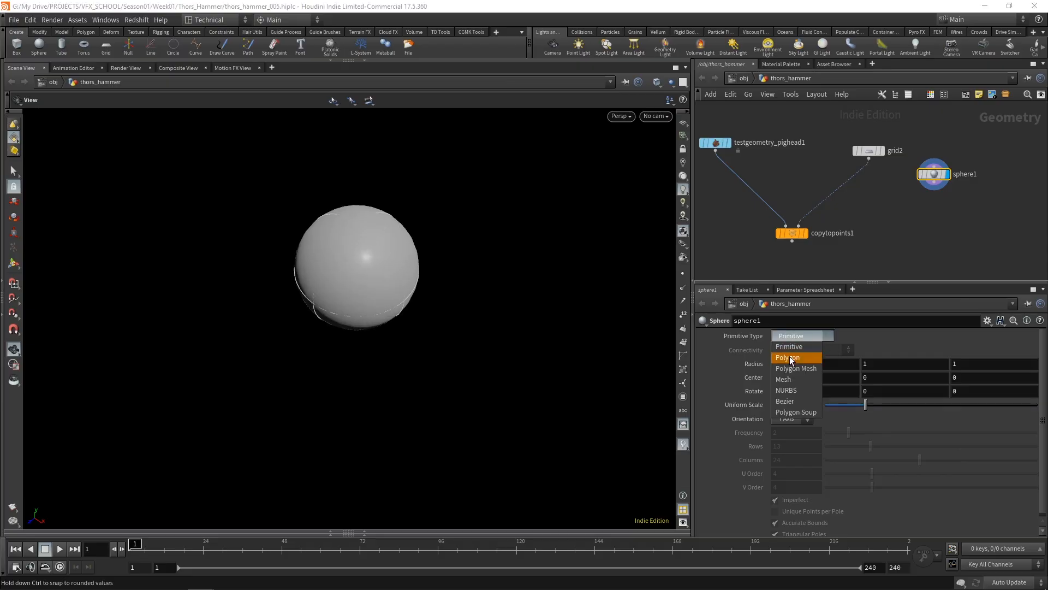
pyautogui.click(789, 357)
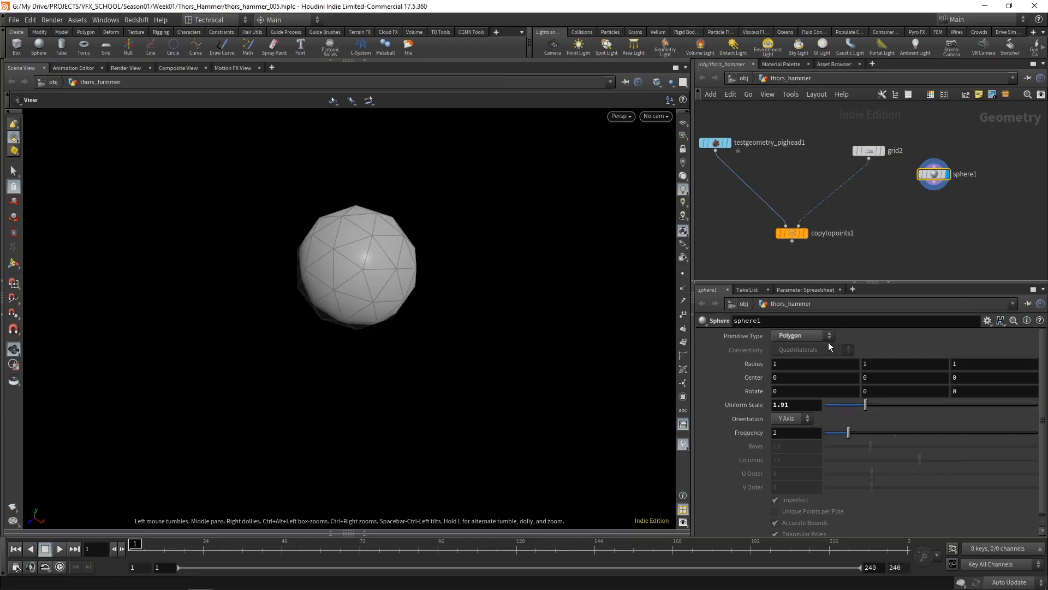
# Step: Connect the sphere as the target points of Copy to Points in place of the grid, and display the copied result
pyautogui.click(934, 183)
pyautogui.click(799, 225)
pyautogui.click(806, 234)
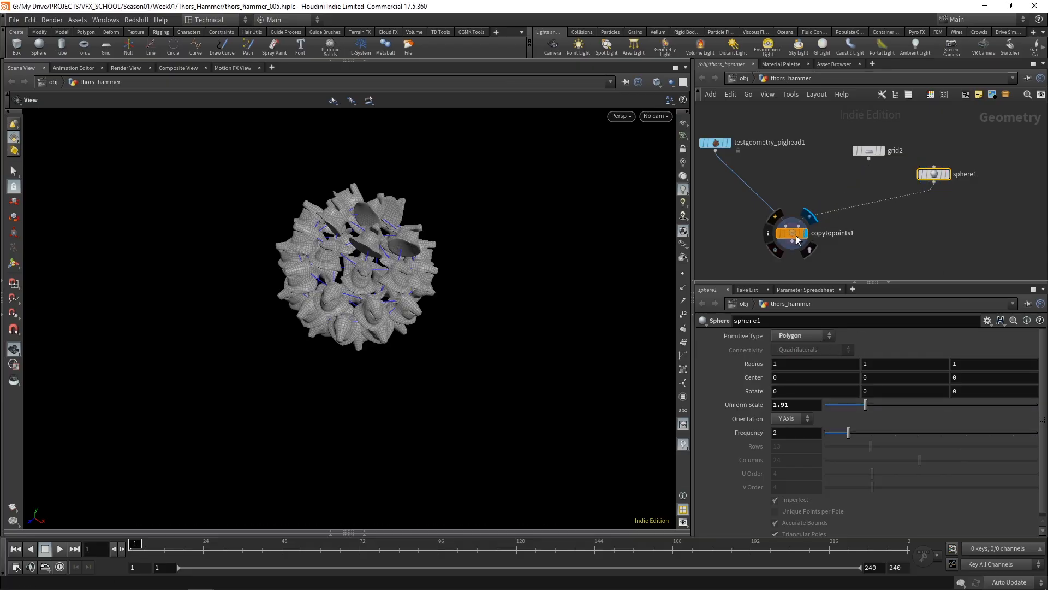
pyautogui.click(793, 234)
pyautogui.scroll(4, 332, 352)
pyautogui.moveTo(381, 253); pyautogui.dragTo(344, 225)
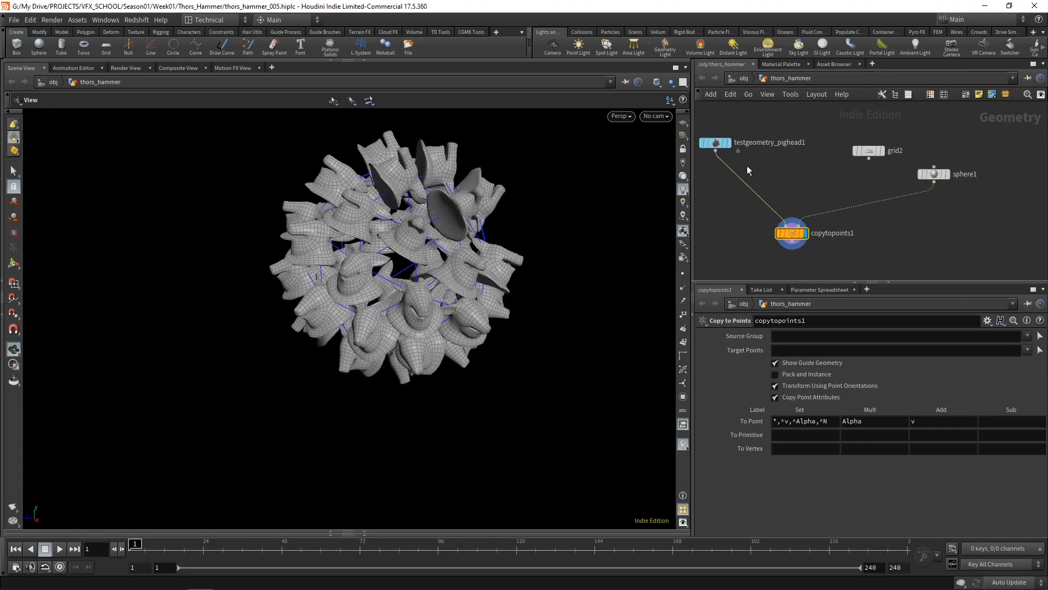
# Step: Display the original pig head node and examine the orientation of its geometry
pyautogui.click(727, 142)
pyautogui.click(715, 143)
pyautogui.moveTo(374, 358); pyautogui.dragTo(473, 403)
pyautogui.moveTo(431, 366); pyautogui.dragTo(491, 309)
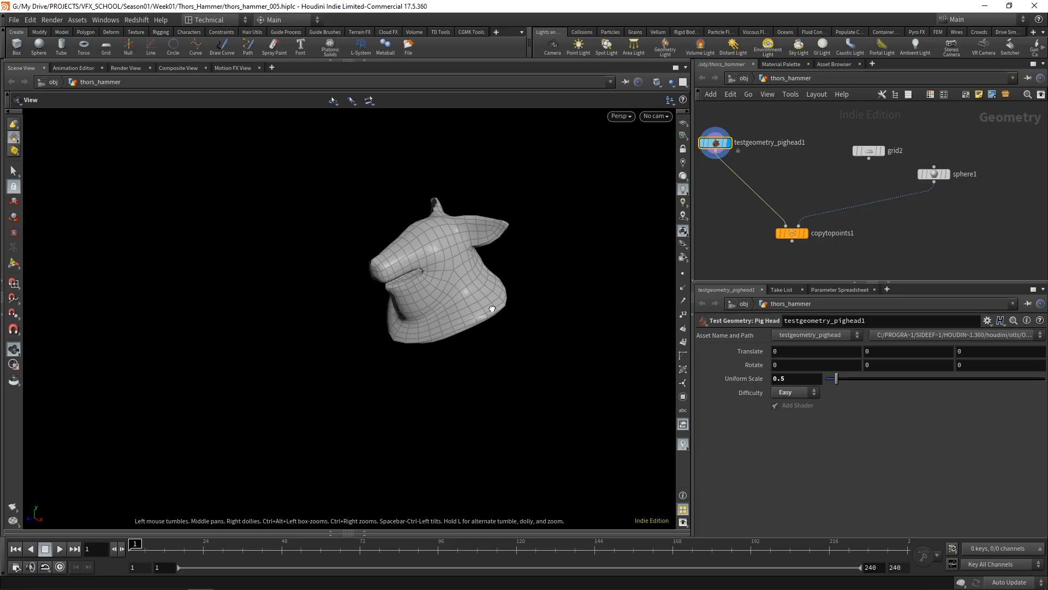
# Step: Examine the pig head's geometry up close, and display the sphere for comparison
pyautogui.moveTo(385, 359); pyautogui.dragTo(479, 327, button='right')
pyautogui.moveTo(479, 327); pyautogui.dragTo(356, 409, button='middle')
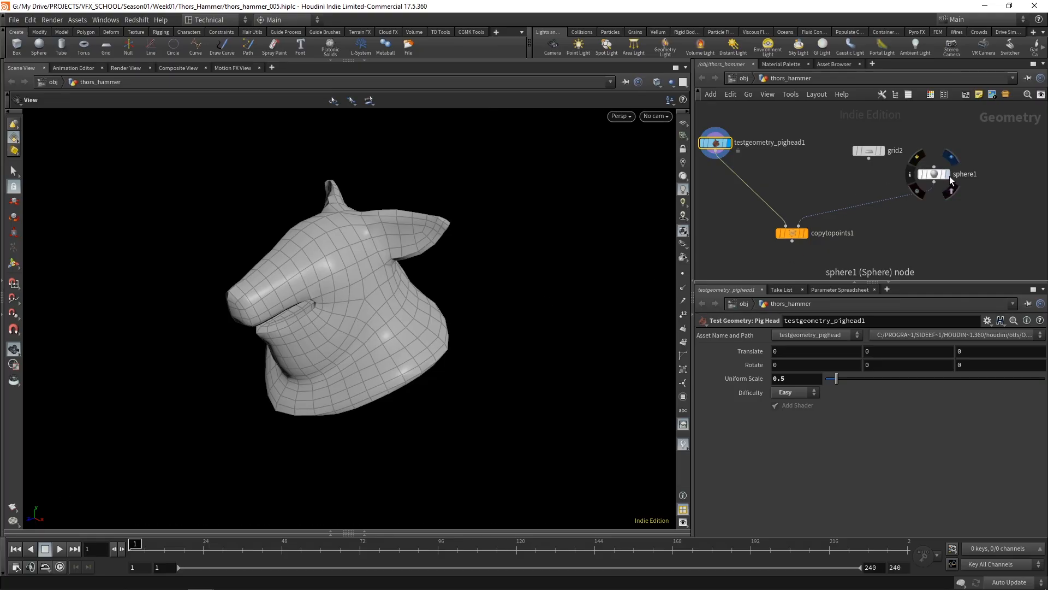
pyautogui.click(948, 176)
pyautogui.click(935, 178)
pyautogui.moveTo(453, 327); pyautogui.dragTo(331, 456, button='right')
pyautogui.moveTo(412, 299); pyautogui.dragTo(432, 278)
# Step: Display and select the grid node, and turn on the point normals display in the viewport
pyautogui.click(883, 154)
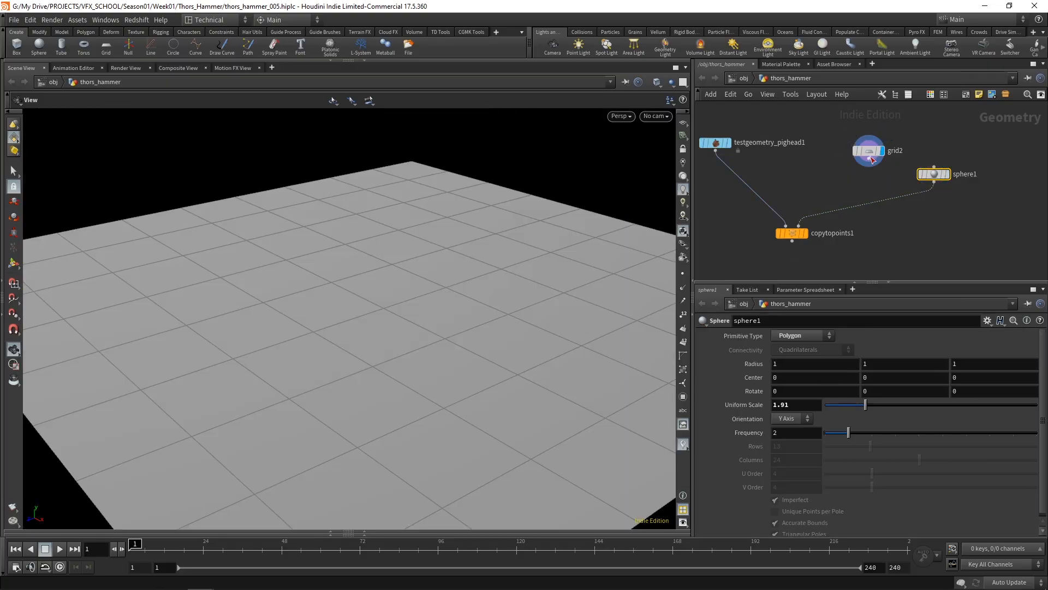
pyautogui.click(874, 152)
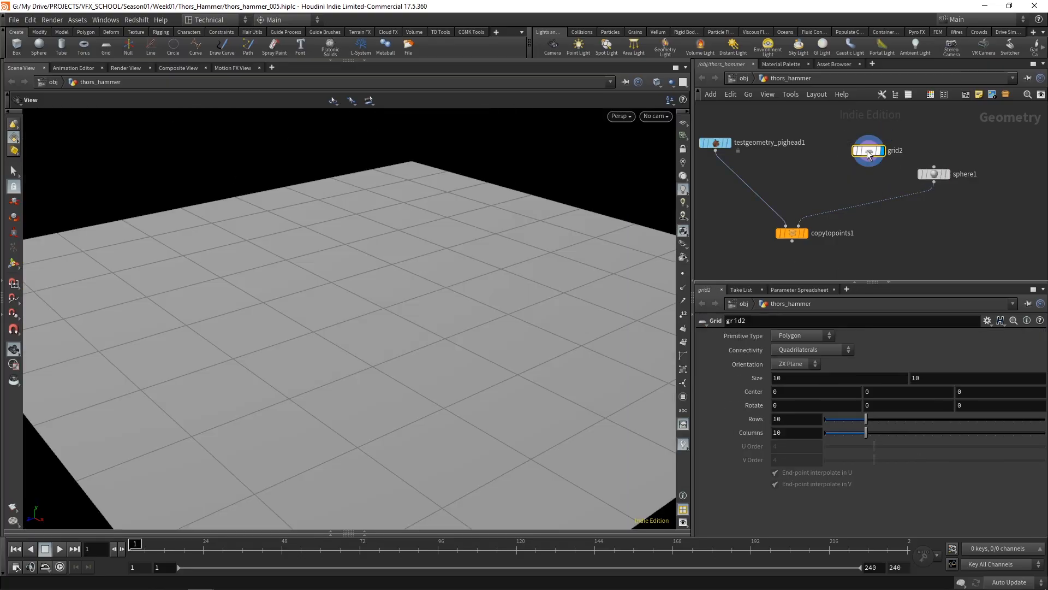
pyautogui.click(684, 288)
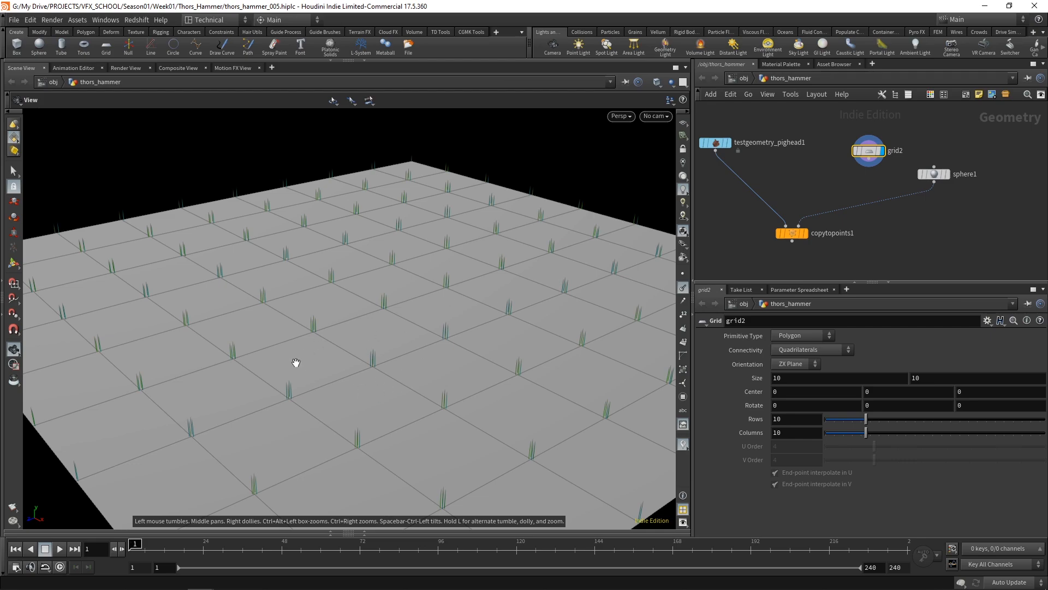
# Step: Add a Normal node directly below the grid, with the grid as its input, and display it
pyautogui.press('Tab')
pyautogui.write('nor')
pyautogui.press('Return')
pyautogui.click(872, 183)
pyautogui.moveTo(873, 186); pyautogui.dragTo(868, 185)
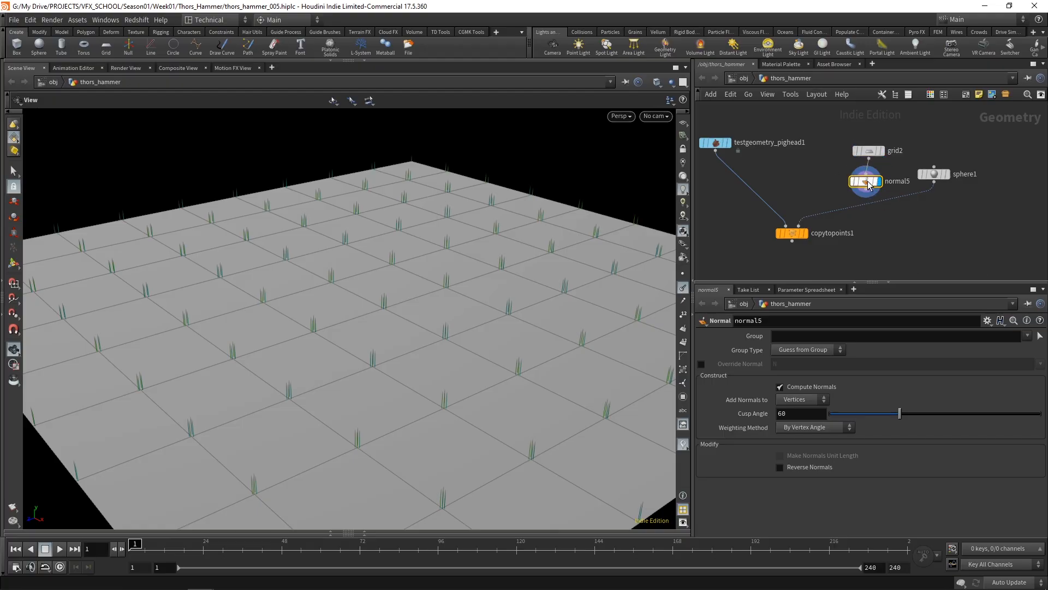
# Step: Set the Normal node's Add Normals to option to Points
pyautogui.click(788, 401)
pyautogui.click(795, 400)
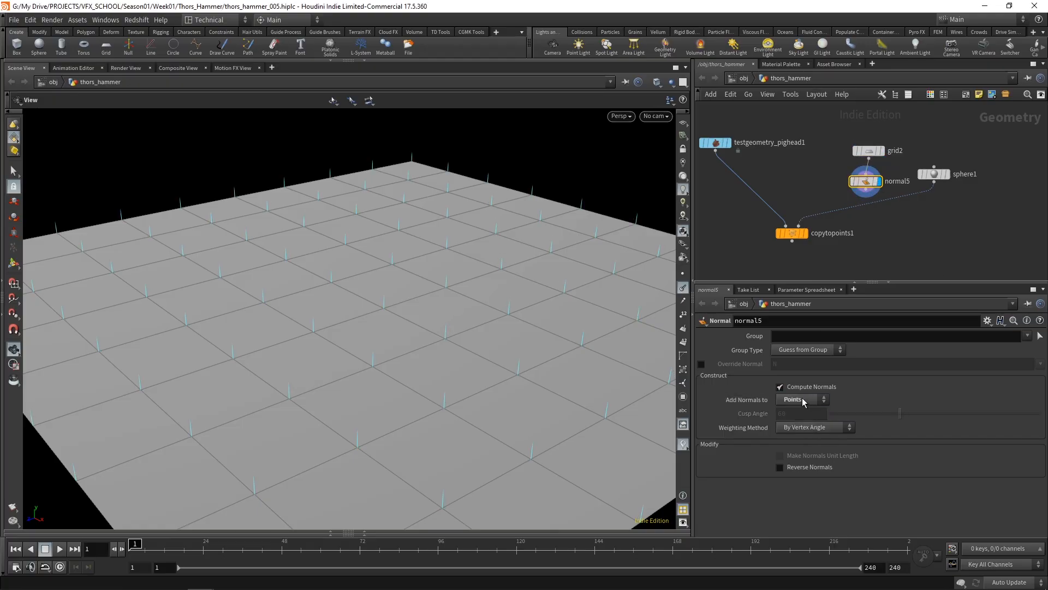
pyautogui.moveTo(382, 276); pyautogui.dragTo(342, 391, button='right')
pyautogui.moveTo(342, 391); pyautogui.dragTo(365, 327)
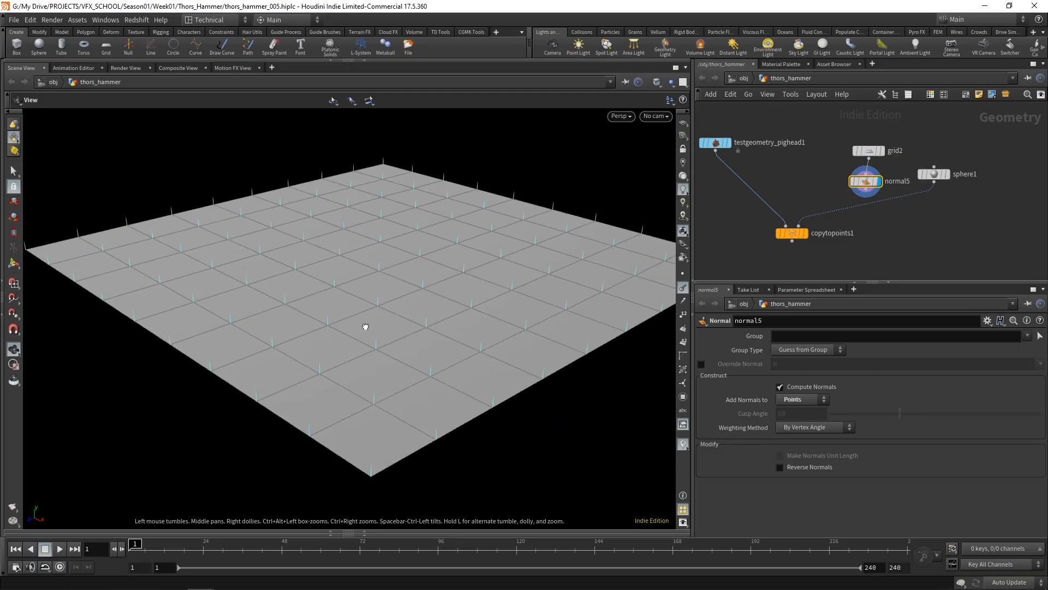
# Step: Connect the Normal node as the target points of Copy to Points in place of the sphere, and display the copied result
pyautogui.moveTo(867, 203)
pyautogui.mouseDown()
pyautogui.moveTo(865, 181)
pyautogui.moveTo(866, 191)
pyautogui.mouseUp()
pyautogui.hotkey('ctrl', 'z')
pyautogui.moveTo(326, 249)
pyautogui.mouseDown()
pyautogui.moveTo(304, 259)
pyautogui.moveTo(329, 251)
pyautogui.mouseUp()
pyautogui.click(805, 233)
pyautogui.click(790, 233)
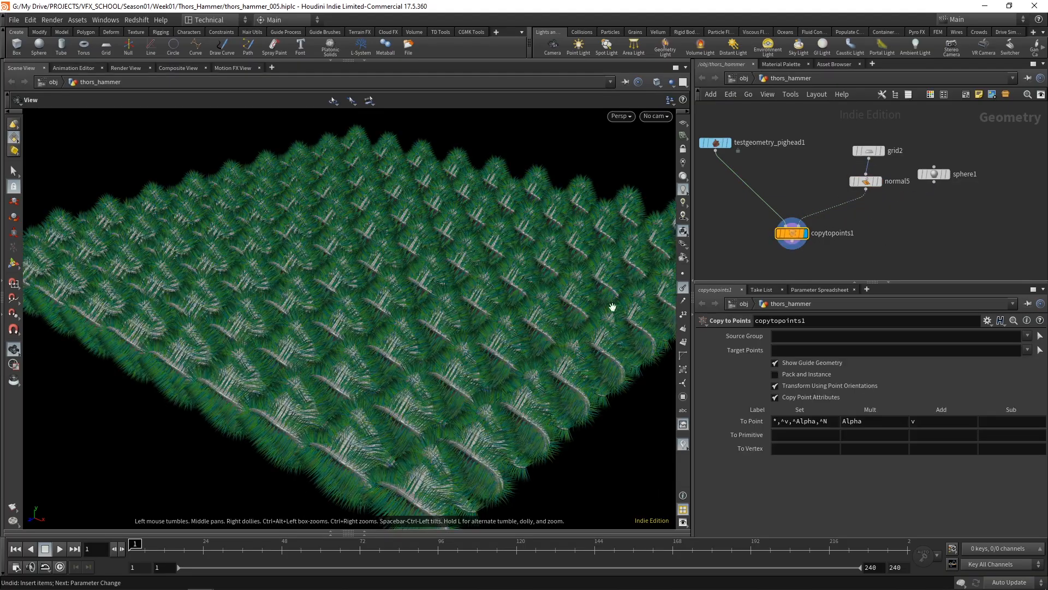
# Step: Turn off the point normals display and move the Copy to Points node further below its inputs
pyautogui.click(682, 287)
pyautogui.moveTo(644, 299); pyautogui.dragTo(357, 364)
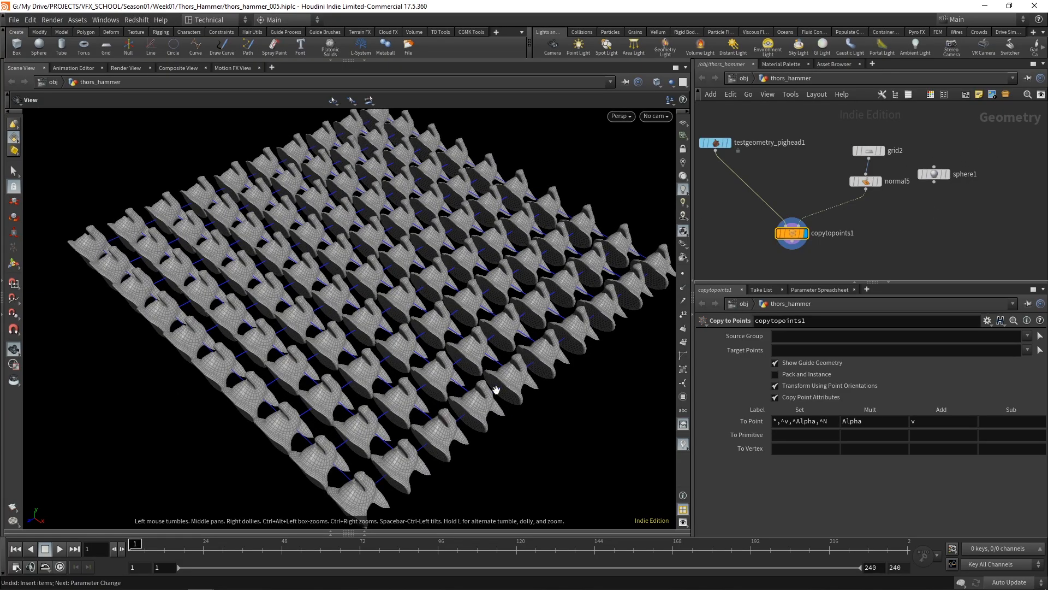
pyautogui.moveTo(926, 250); pyautogui.dragTo(932, 211, button='middle')
pyautogui.moveTo(799, 197); pyautogui.dragTo(785, 236)
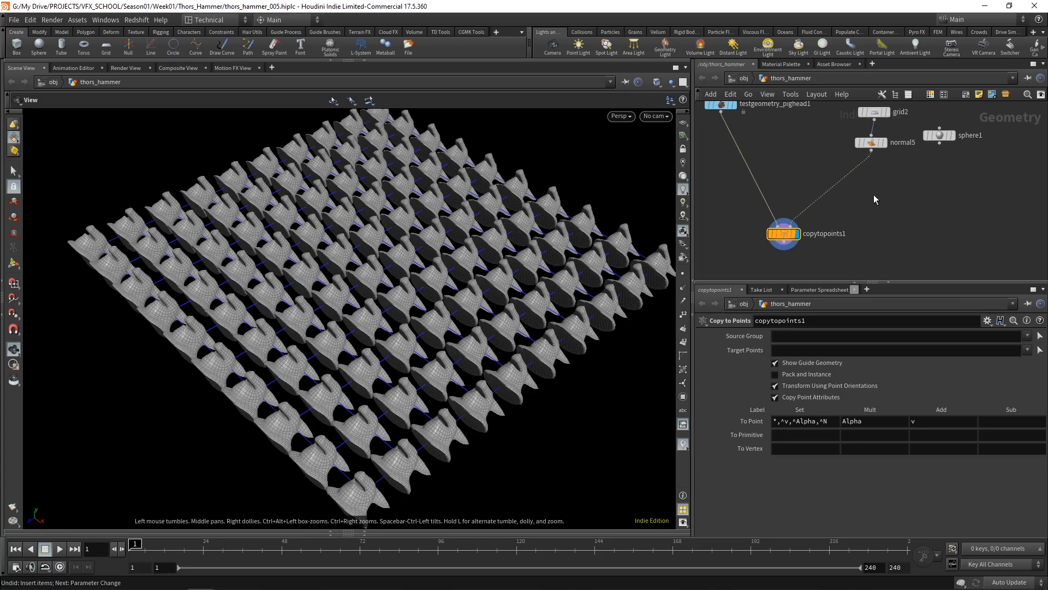
pyautogui.moveTo(837, 218); pyautogui.dragTo(802, 271, button='middle')
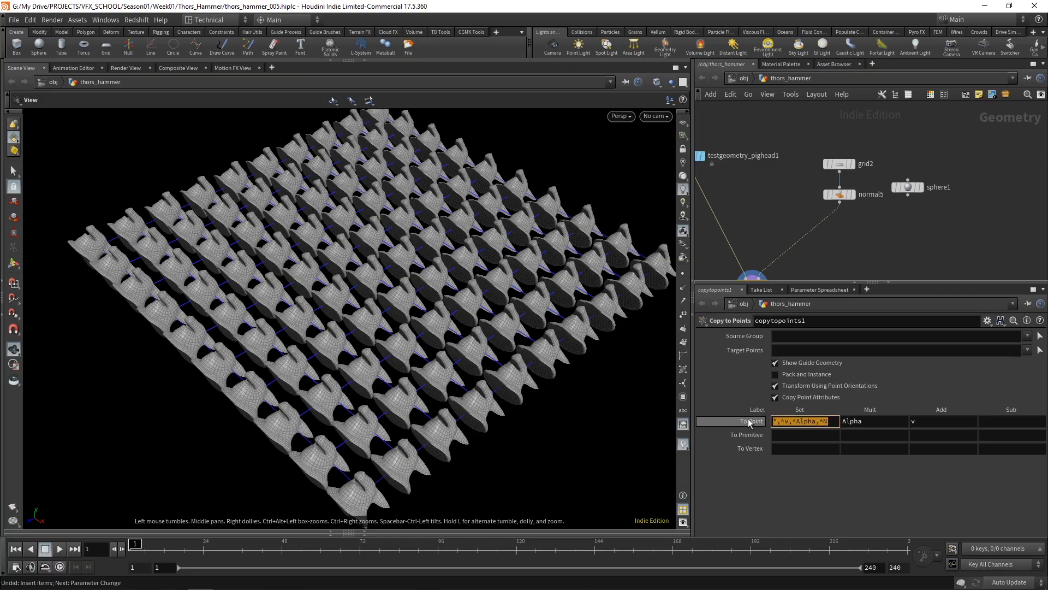
pyautogui.moveTo(821, 245); pyautogui.dragTo(788, 186, button='middle')
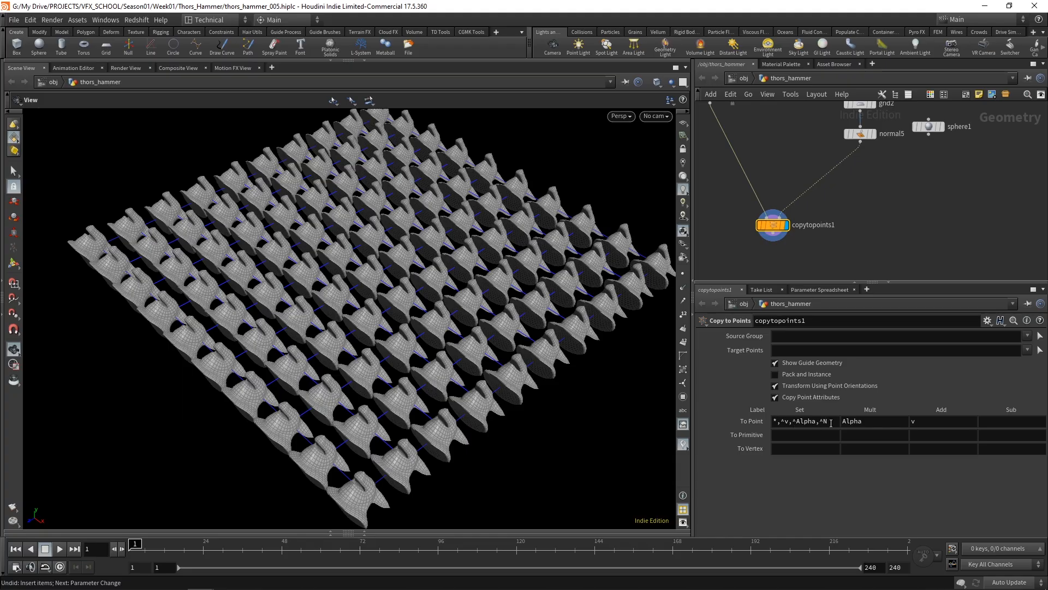
pyautogui.moveTo(779, 144); pyautogui.dragTo(805, 152, button='middle')
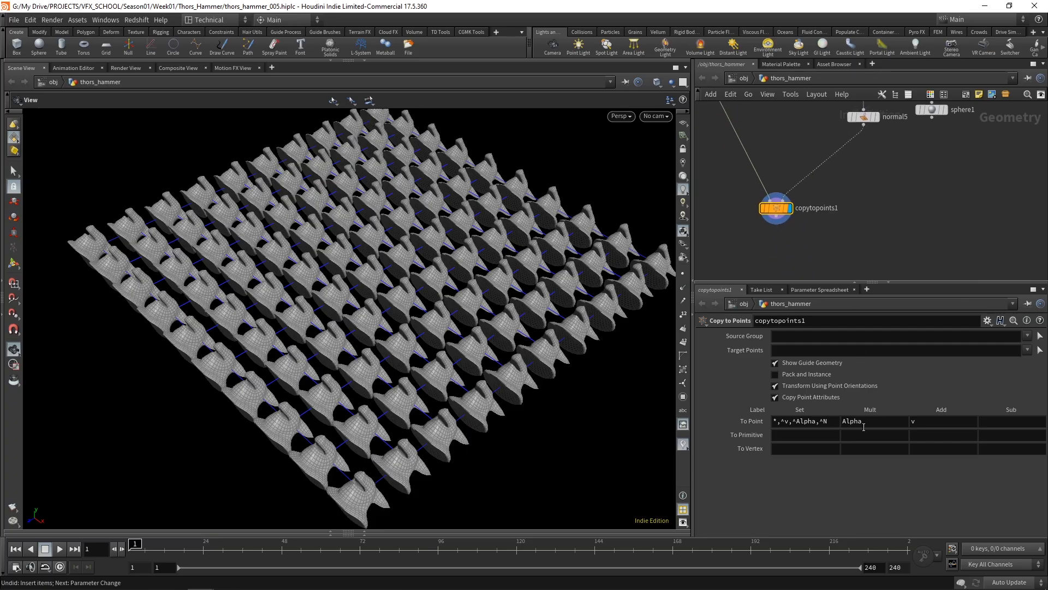
# Step: Clear the To Point patterns for Set, Mult and Add on Copy to Points, and move the sphere node away from the grid branch
pyautogui.click(836, 421)
pyautogui.press('BackSpace')
pyautogui.click(874, 421)
pyautogui.press('BackSpace')
pyautogui.click(944, 421)
pyautogui.press('BackSpace')
pyautogui.moveTo(918, 148); pyautogui.dragTo(883, 200, button='middle')
pyautogui.moveTo(894, 164); pyautogui.dragTo(949, 162)
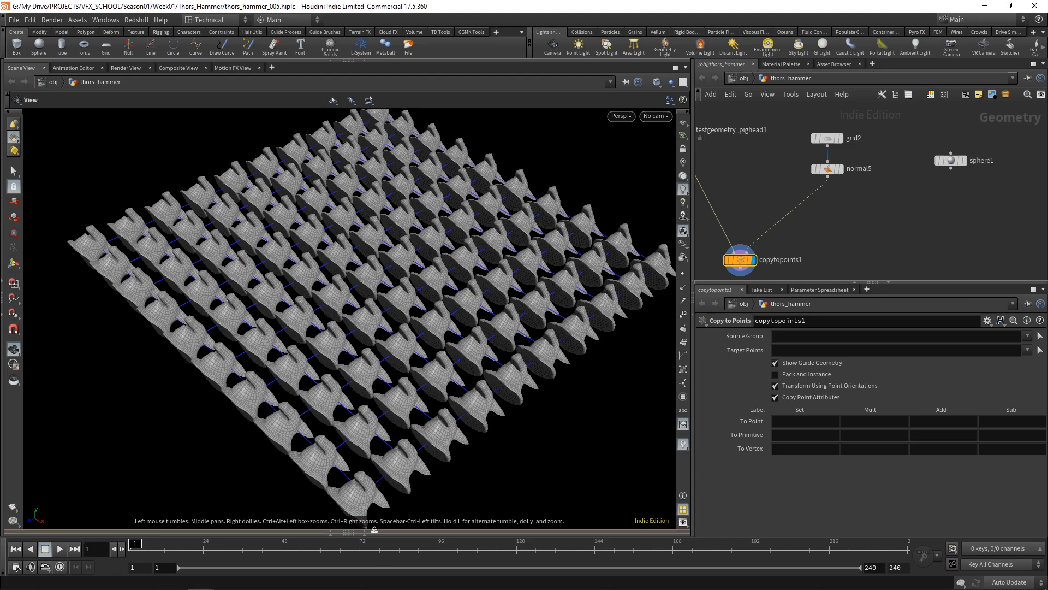
# Step: Reveal the Geometry Spreadsheet below the viewport and display the Normal node to inspect its point attributes
pyautogui.moveTo(374, 529); pyautogui.dragTo(374, 403)
pyautogui.click(828, 169)
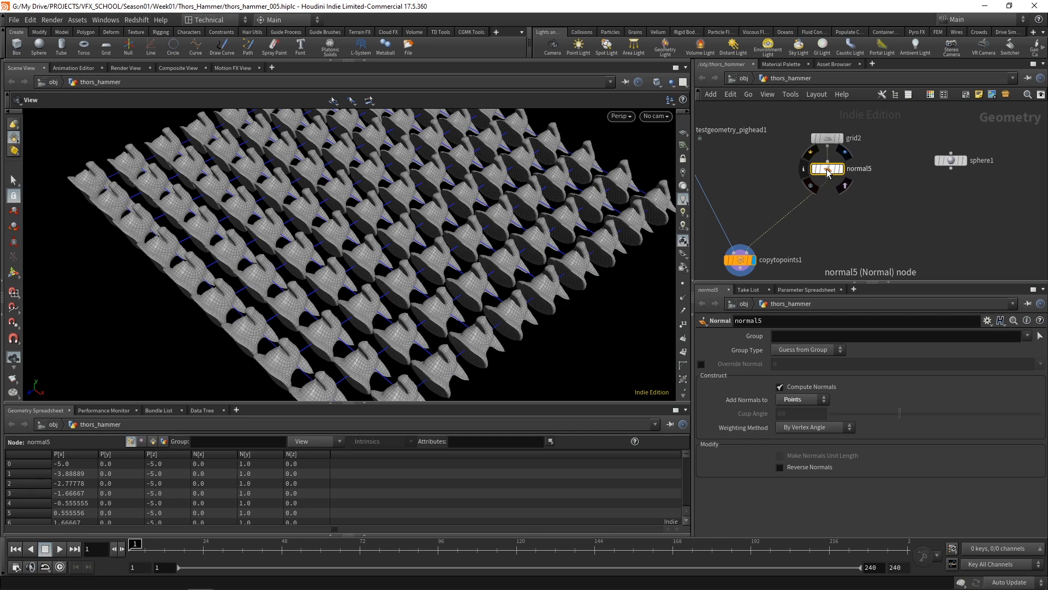
pyautogui.click(834, 170)
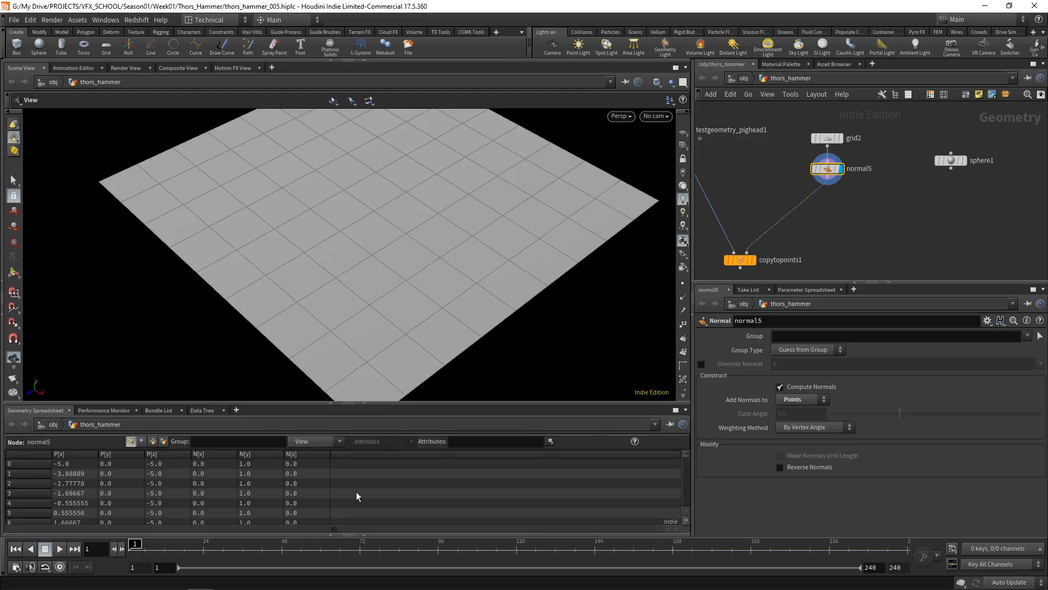
# Step: Open a Geometry Spreadsheet in a new pane tab beside the scene view and close it again
pyautogui.click(272, 67)
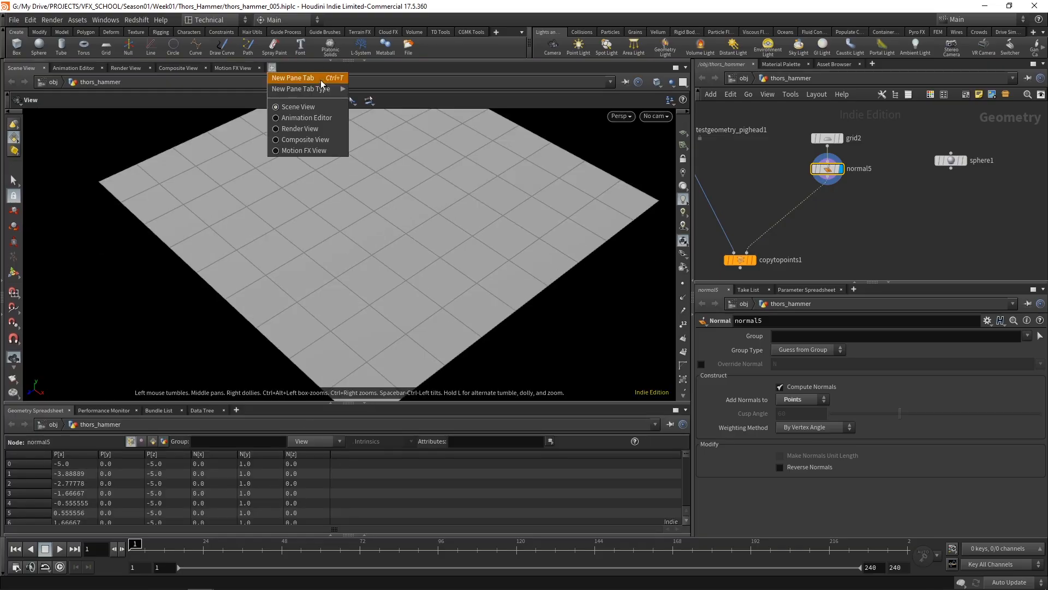
pyautogui.moveTo(324, 90)
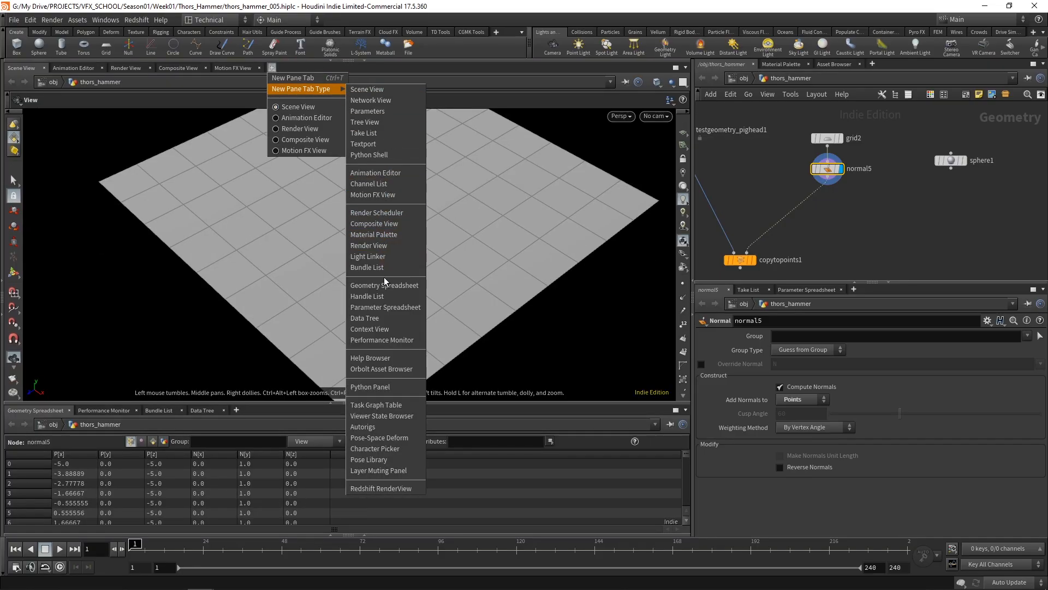
pyautogui.click(384, 283)
pyautogui.click(329, 68)
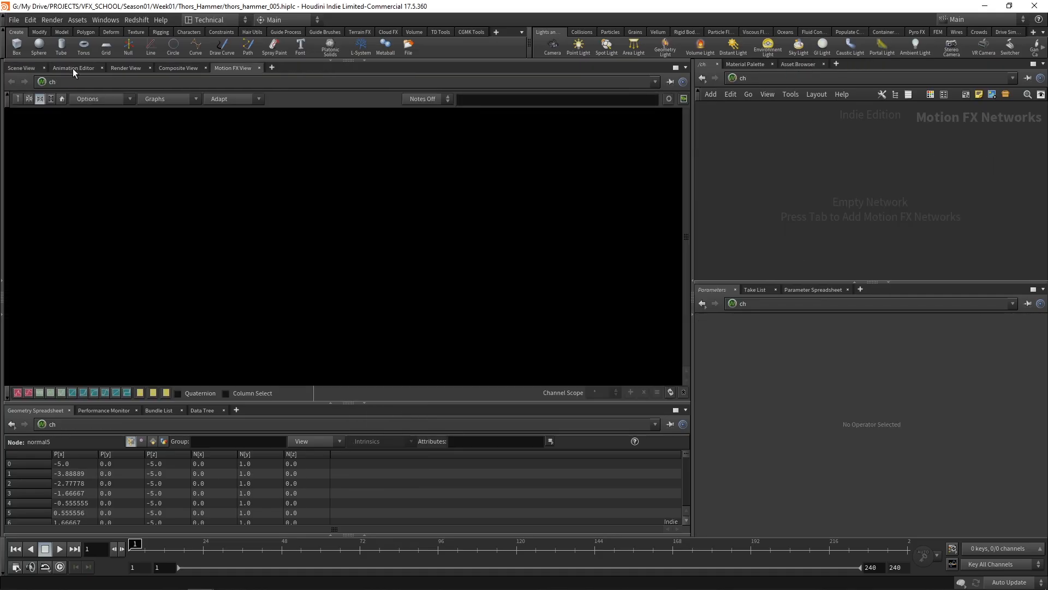
# Step: Switch back to the scene view and return through the obj network into thors_hammer, framing all its nodes
pyautogui.click(19, 67)
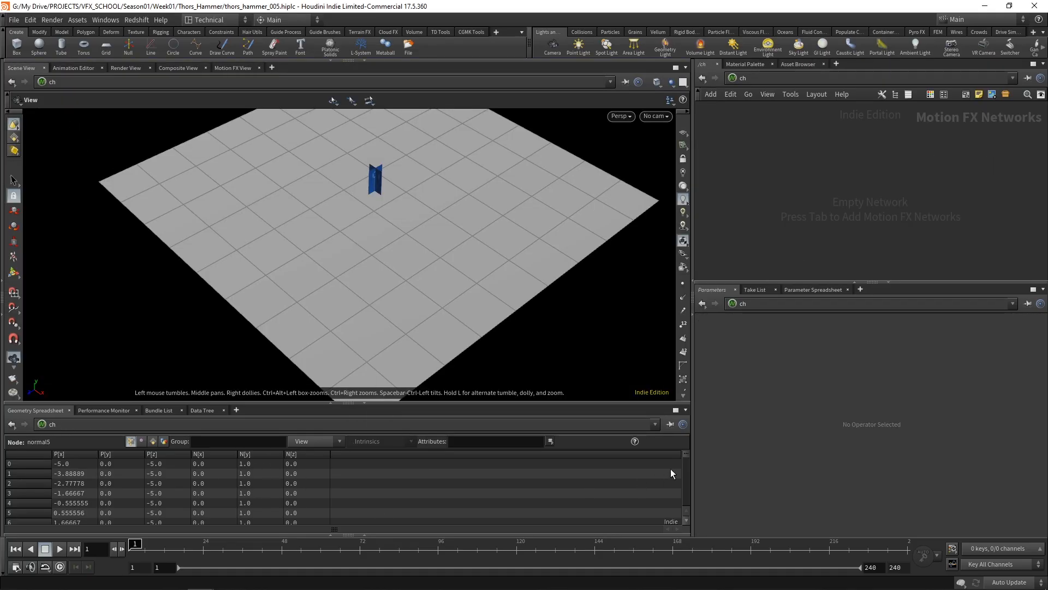
pyautogui.moveTo(687, 454)
pyautogui.mouseDown()
pyautogui.moveTo(689, 494)
pyautogui.moveTo(690, 450)
pyautogui.mouseUp()
pyautogui.click(773, 81)
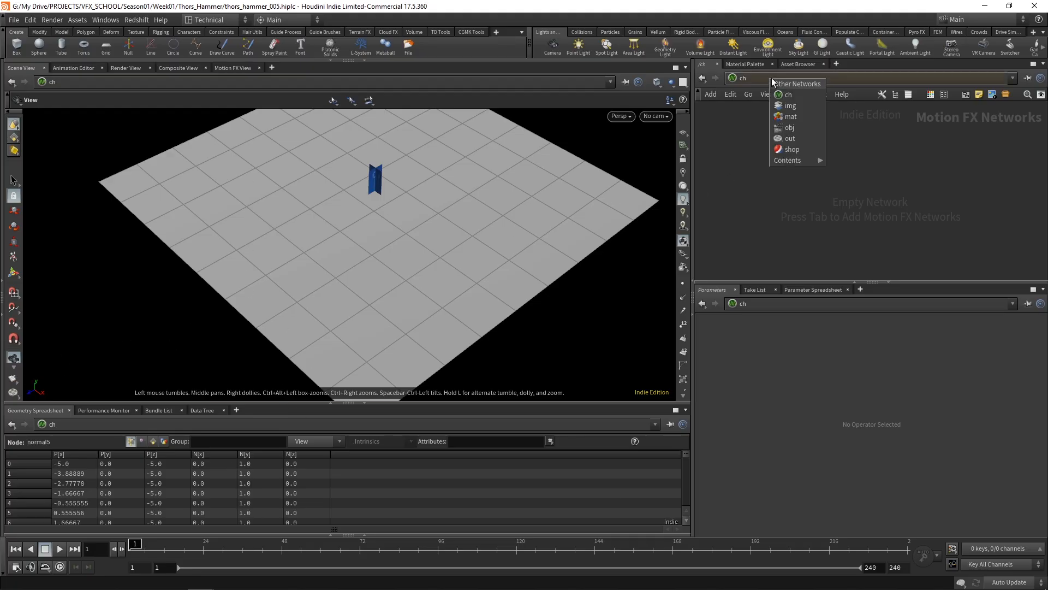
pyautogui.click(794, 134)
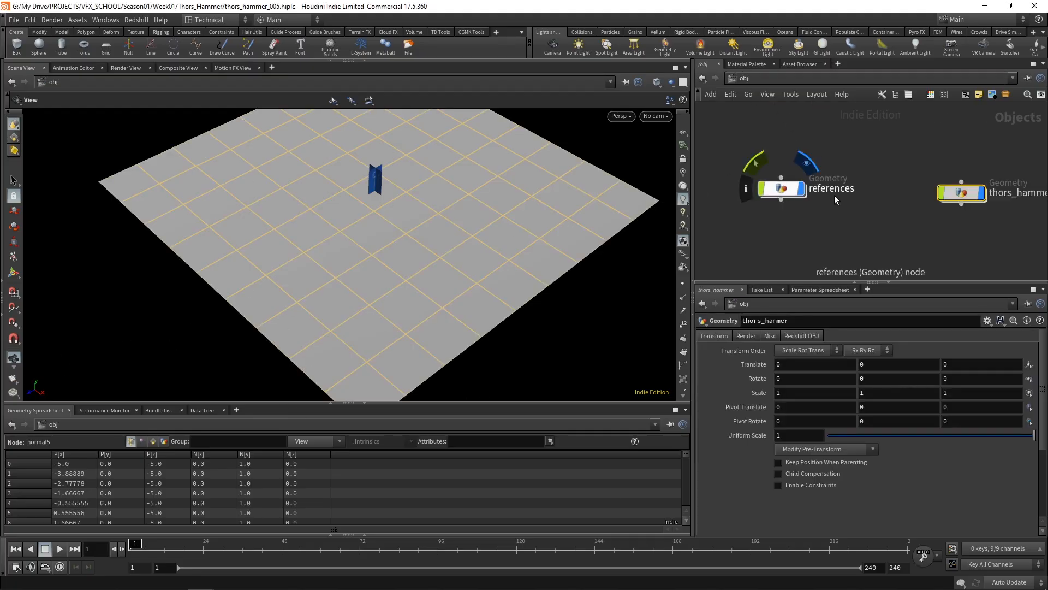
pyautogui.doubleClick(952, 189)
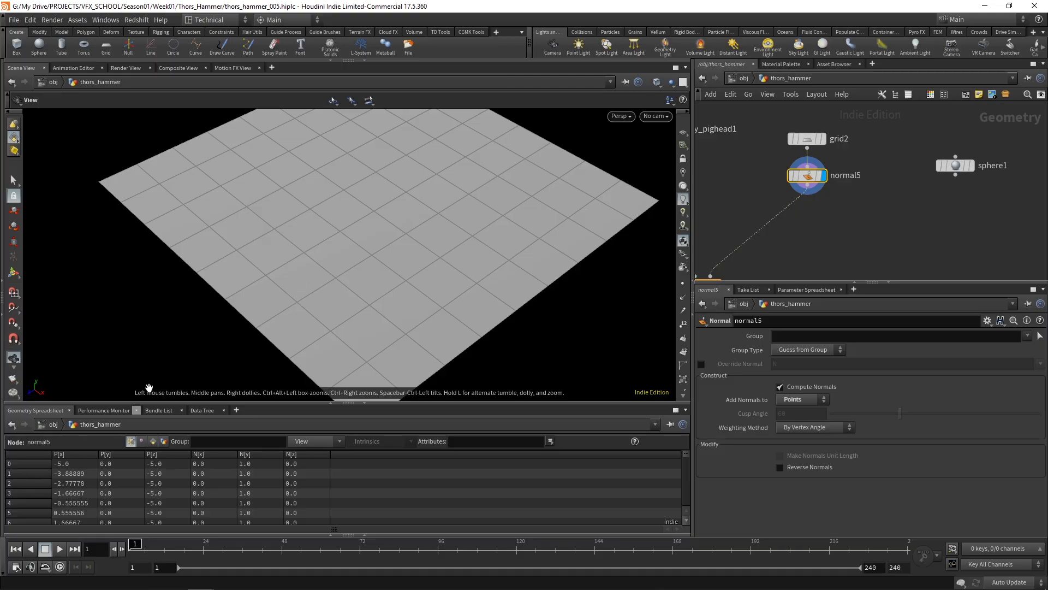
pyautogui.press('h')
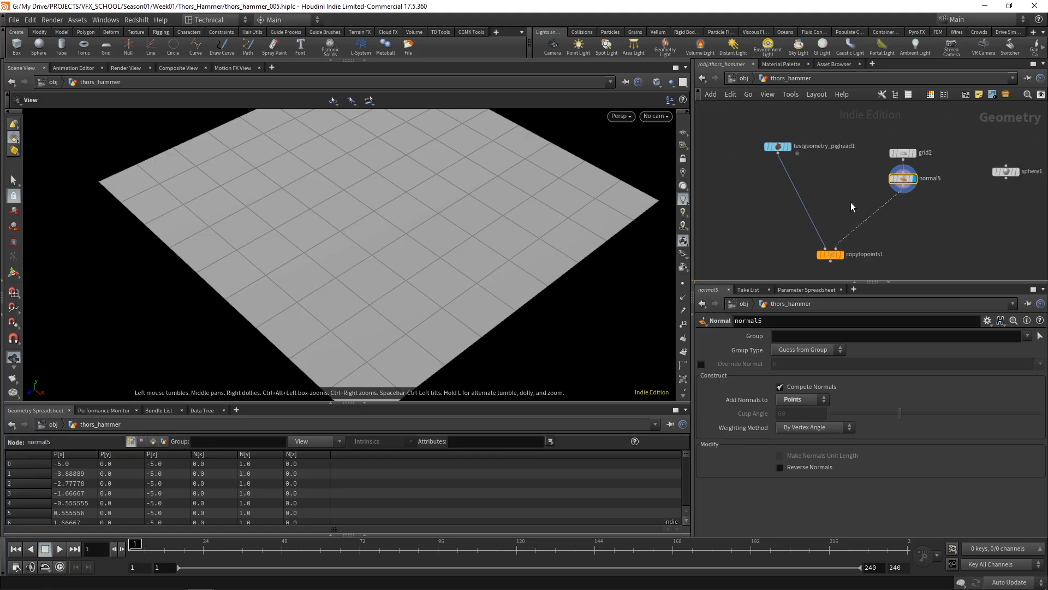
# Step: Display the pig head and the Copy to Points node in turn to compare their point attributes in the Geometry Spreadsheet
pyautogui.click(780, 148)
pyautogui.click(779, 149)
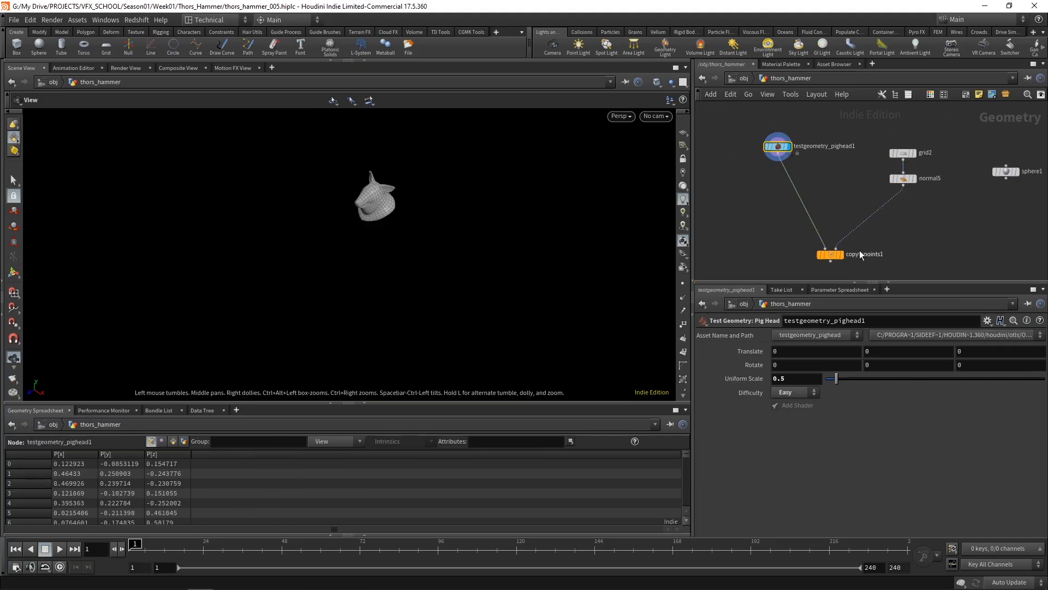
pyautogui.click(845, 257)
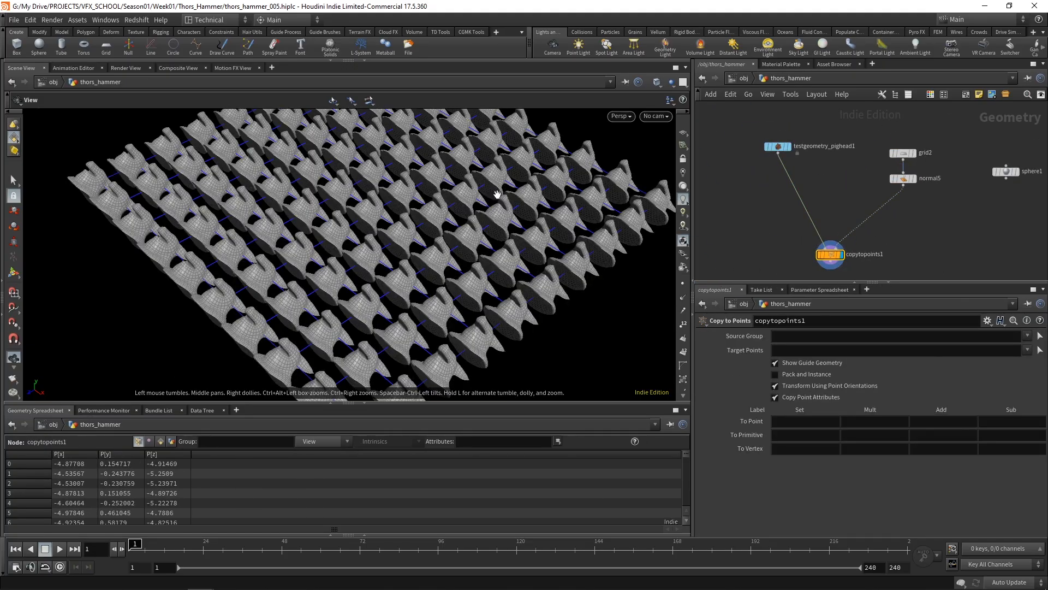
pyautogui.moveTo(896, 226); pyautogui.dragTo(848, 225, button='middle')
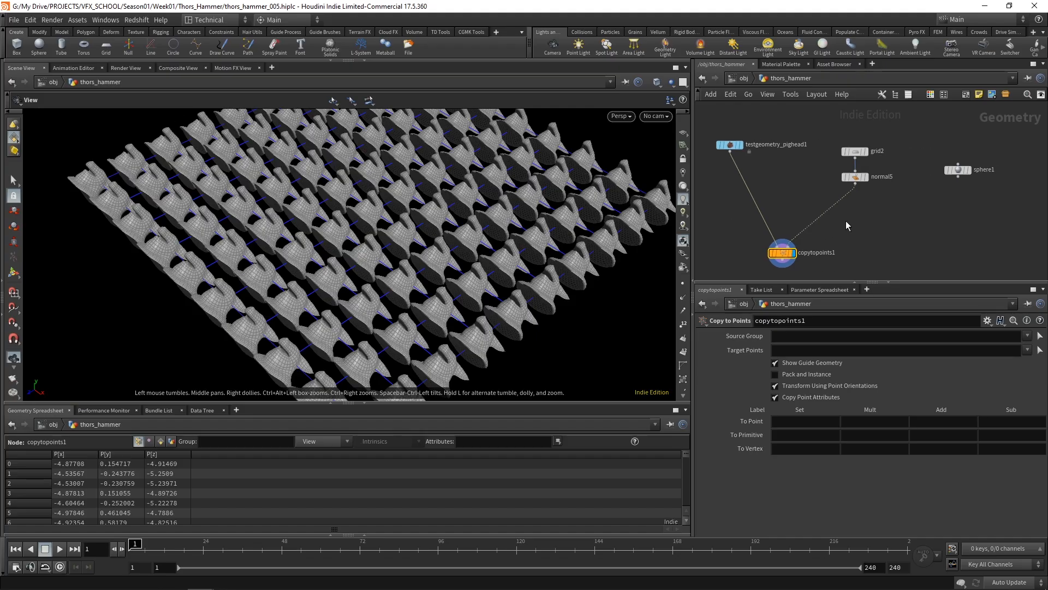
pyautogui.scroll(5, 866, 191)
pyautogui.moveTo(855, 186)
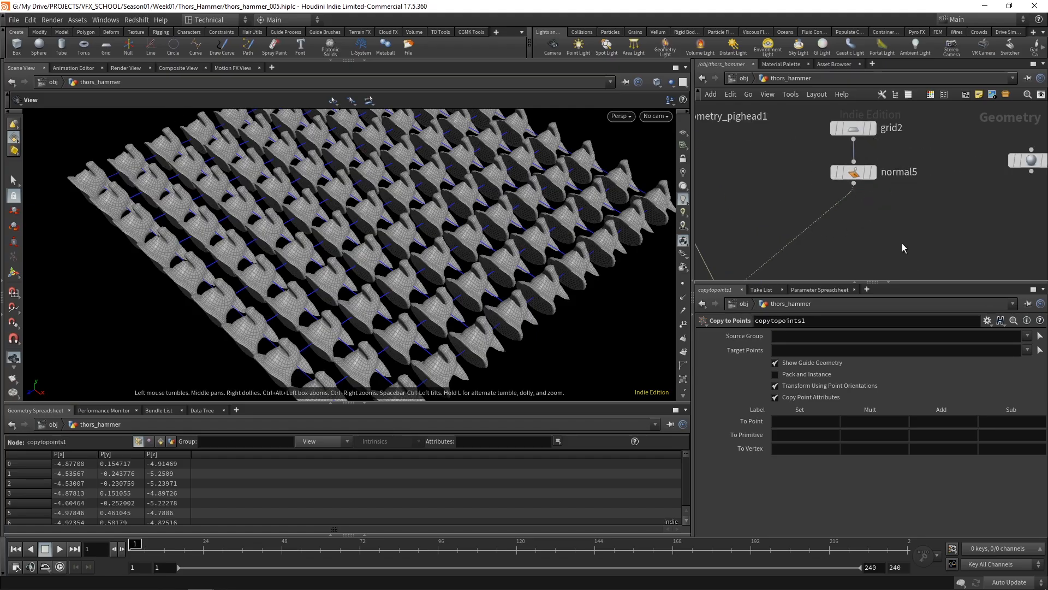
pyautogui.scroll(-2, 926, 240)
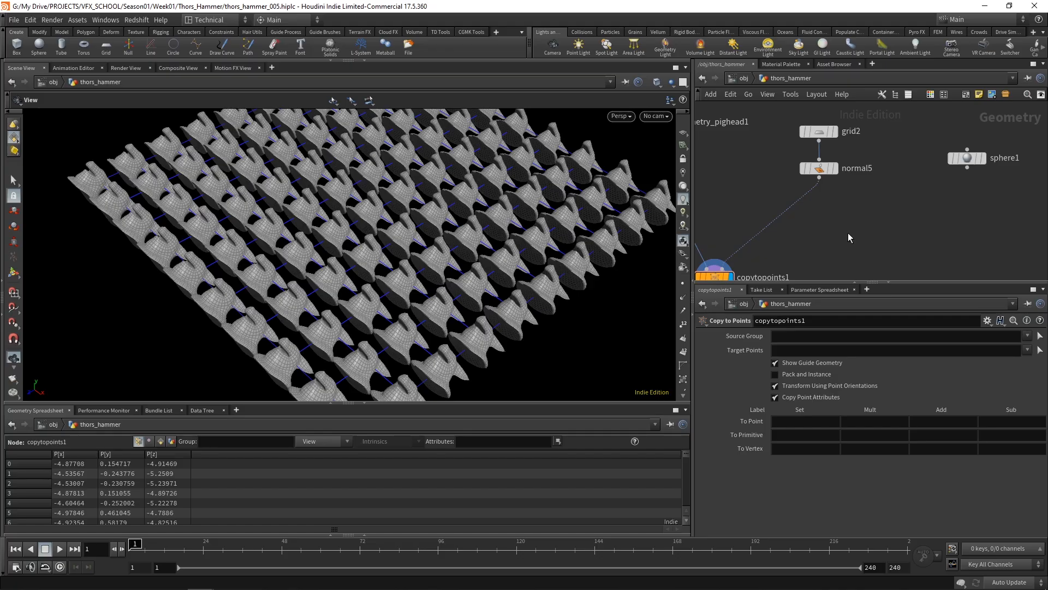
# Step: Display the Normal node and add a Point Wrangle node below it in the network
pyautogui.click(836, 174)
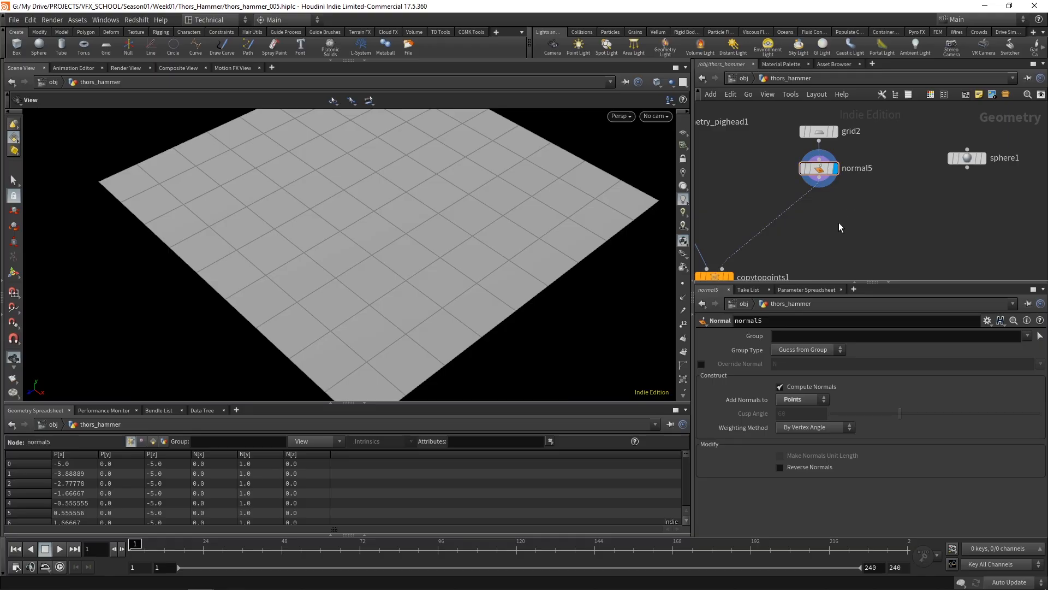
pyautogui.press('Tab')
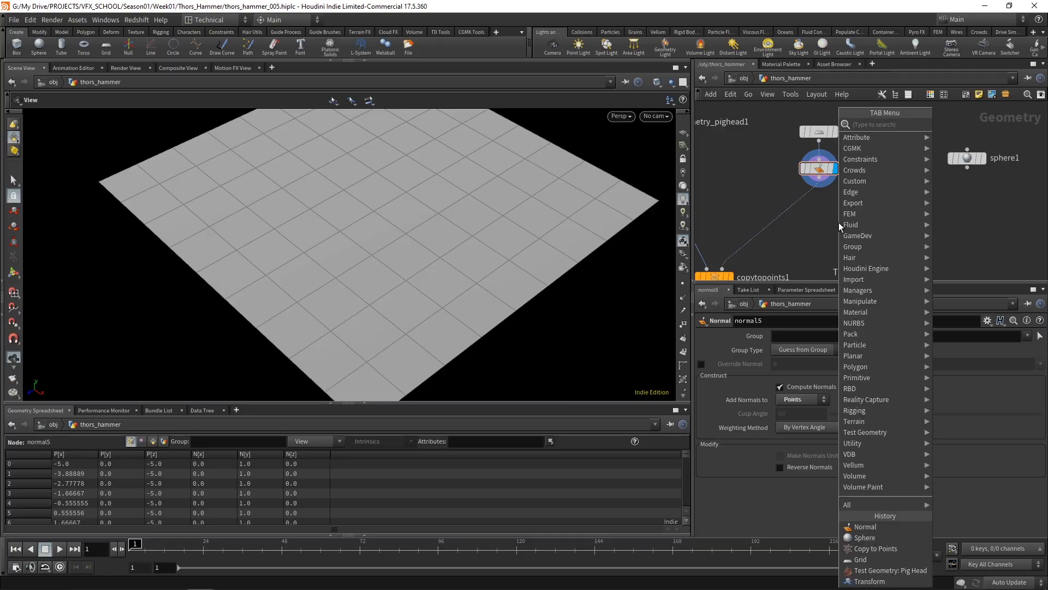
pyautogui.write('pointw')
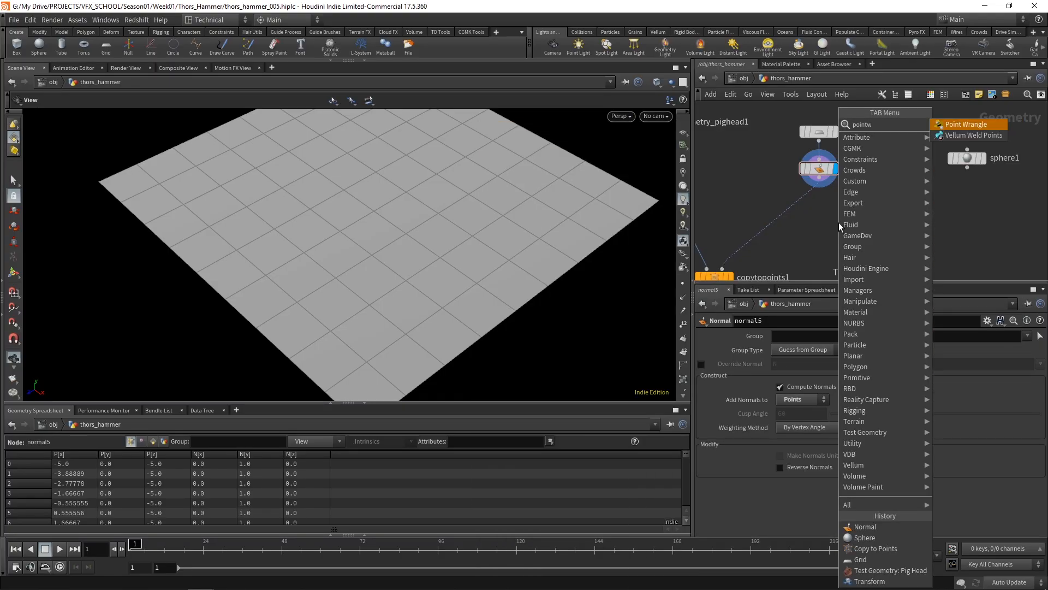
pyautogui.press('Return')
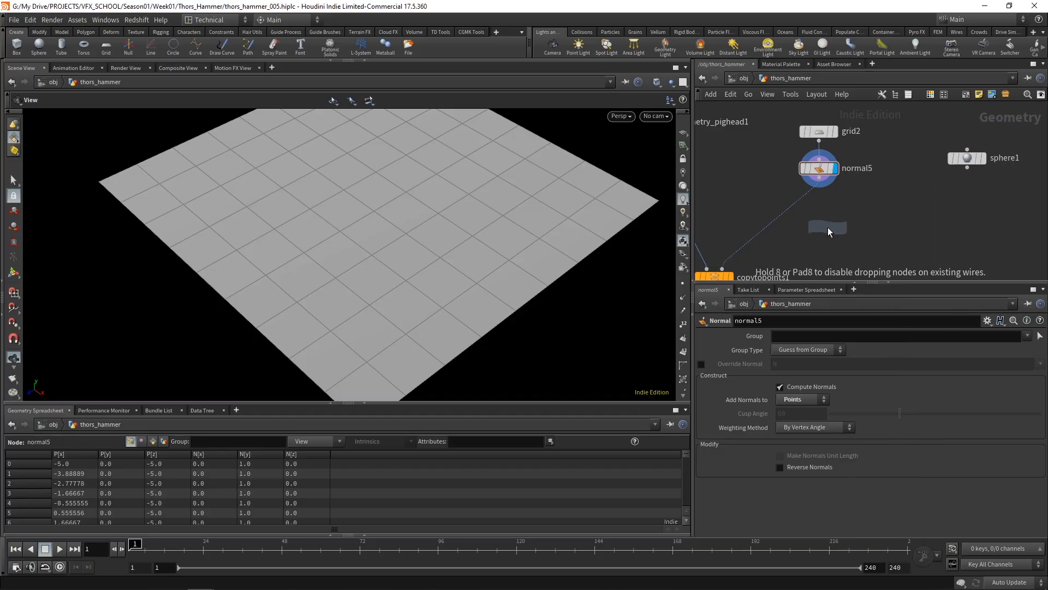
pyautogui.click(828, 227)
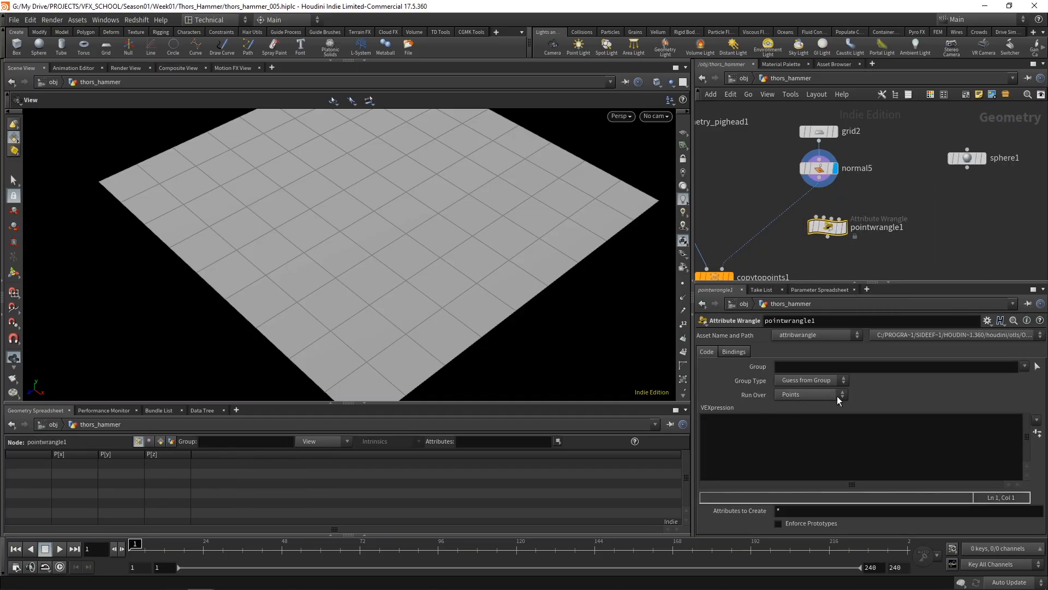
pyautogui.moveTo(447, 239); pyautogui.dragTo(430, 300, button='right')
pyautogui.moveTo(430, 299); pyautogui.dragTo(384, 309, button='middle')
pyautogui.moveTo(384, 309); pyautogui.dragTo(366, 350, button='right')
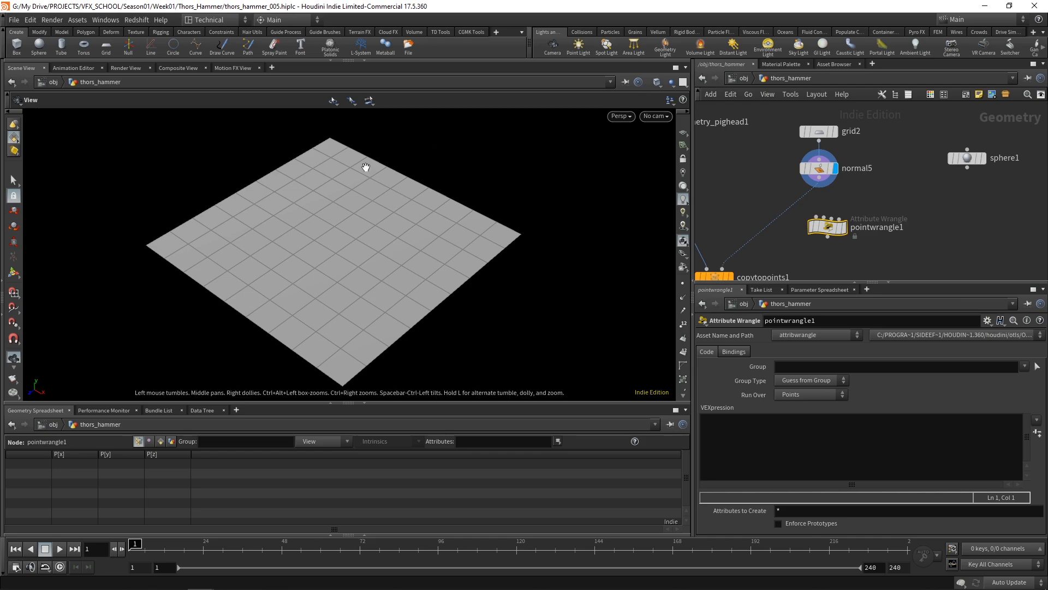
# Step: Connect the Normal node's output to the Point Wrangle's first input and display the wrangle
pyautogui.click(819, 177)
pyautogui.click(816, 217)
pyautogui.moveTo(833, 228); pyautogui.dragTo(829, 218)
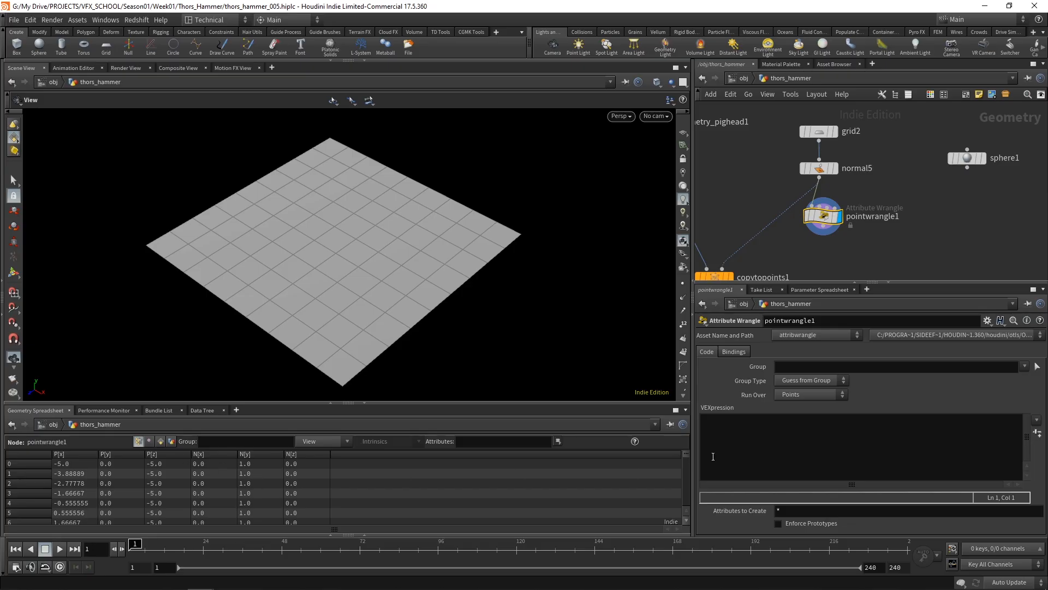
# Step: Write the expression v@N = {0,0,1}; in the Point Wrangle to point every normal along Z
pyautogui.click(731, 422)
pyautogui.write('v@N = {')
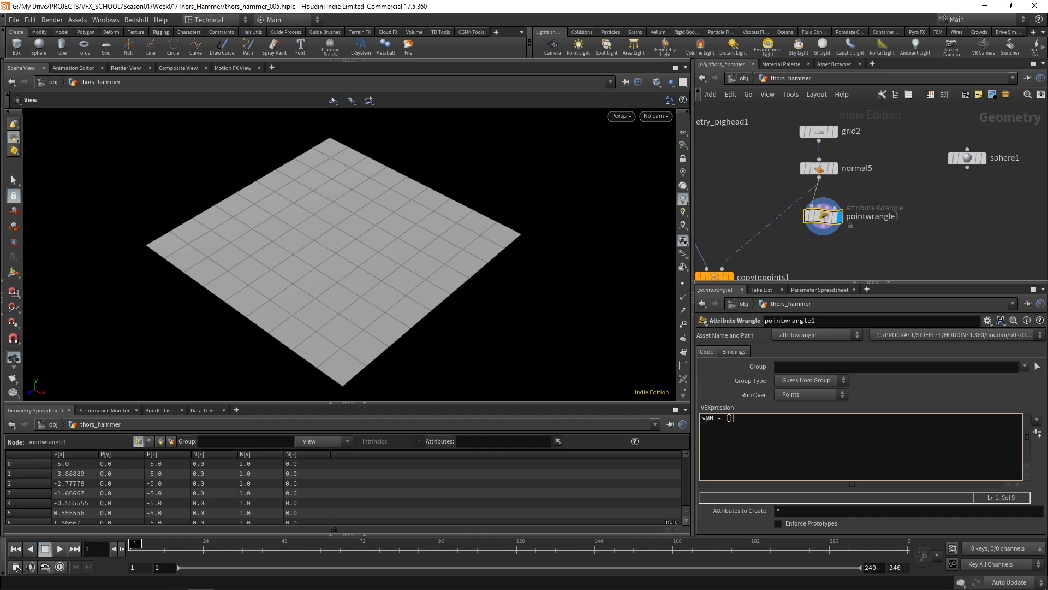
pyautogui.press('Left')
pyautogui.write('0,')
pyautogui.write('1,0')
pyautogui.press('BackSpace')
pyautogui.press('BackSpace')
pyautogui.press('BackSpace')
pyautogui.press('BackSpace')
pyautogui.press('BackSpace')
pyautogui.write('0,0,1')
pyautogui.write(';')
pyautogui.press('Return')
pyautogui.click(870, 224)
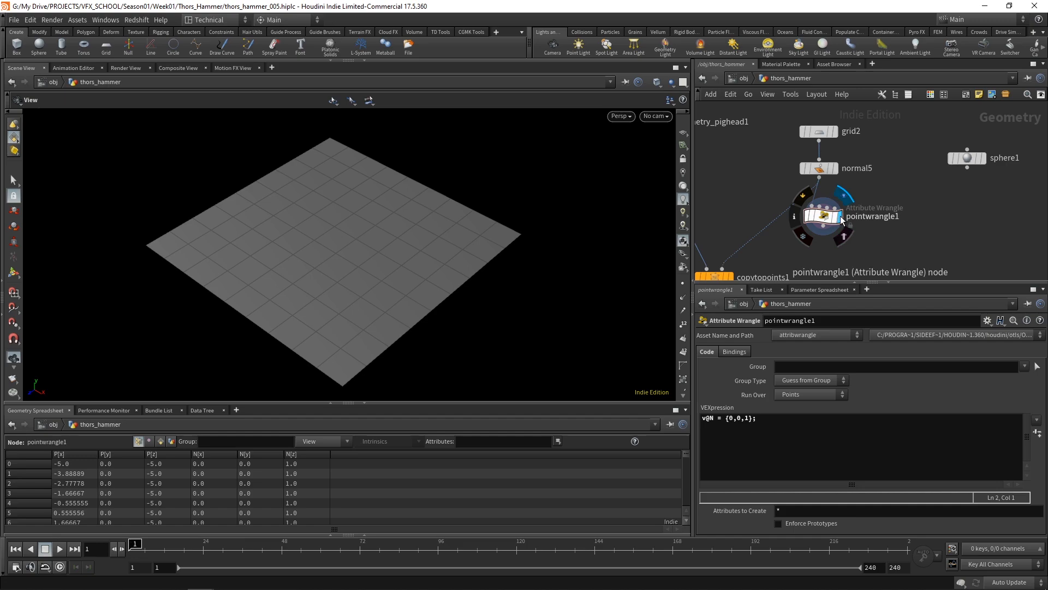
# Step: Compare the Normal node and the Point Wrangle in the scene view and their N values in the Geometry Spreadsheet
pyautogui.moveTo(353, 249)
pyautogui.mouseDown()
pyautogui.moveTo(349, 231)
pyautogui.moveTo(368, 248)
pyautogui.mouseUp()
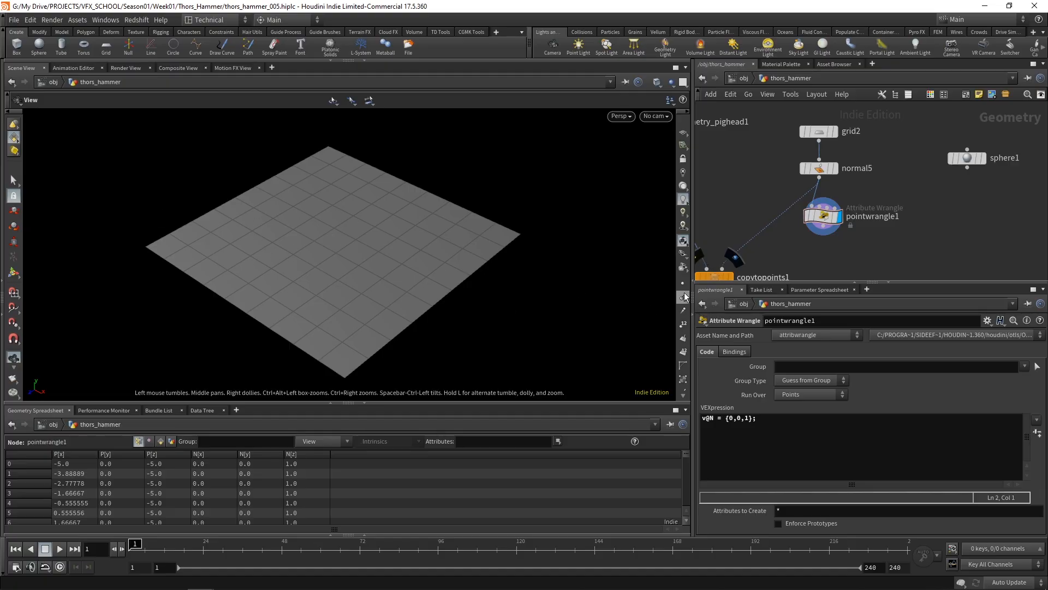
pyautogui.click(834, 168)
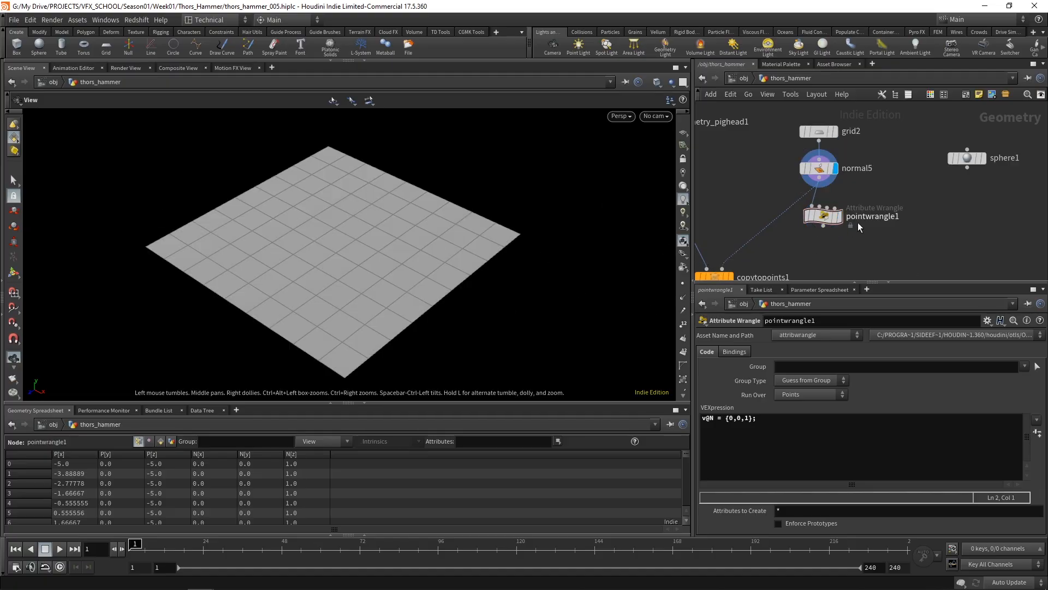
pyautogui.click(839, 215)
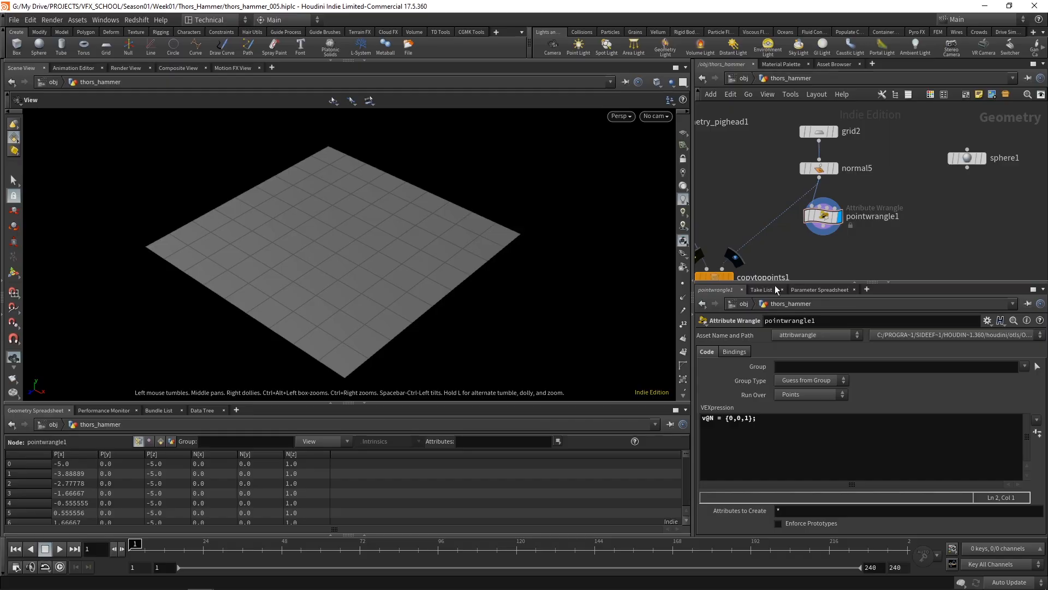
pyautogui.click(822, 217)
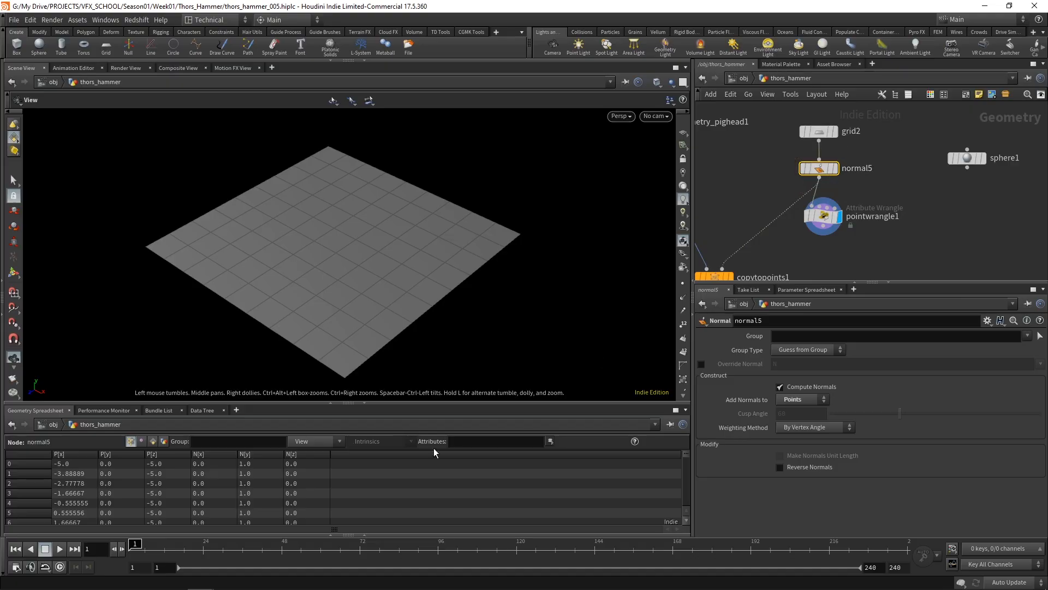
pyautogui.click(824, 217)
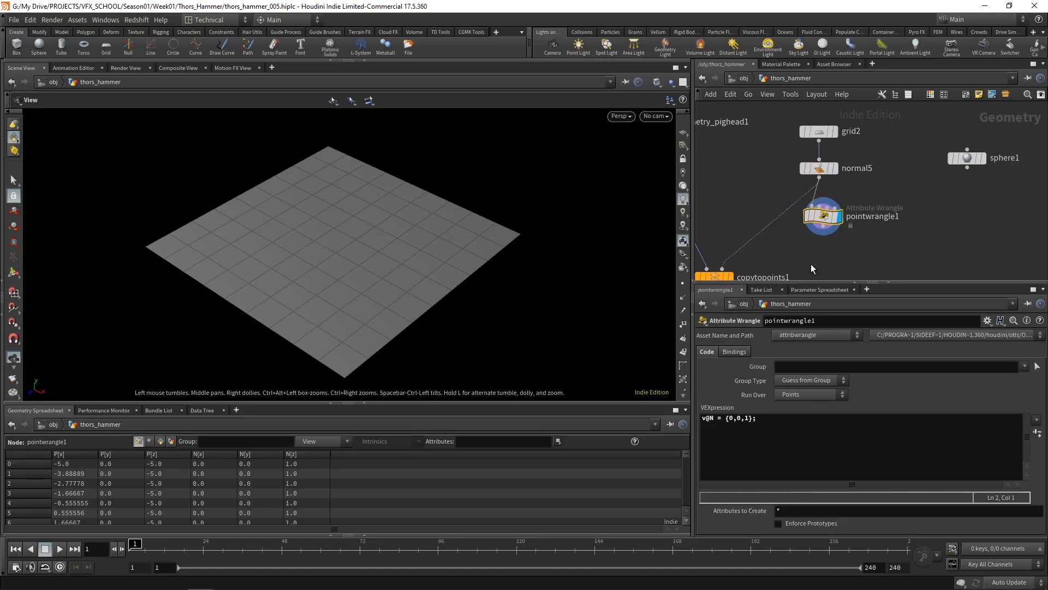
# Step: Rewire the Point Wrangle into the target points input of Copy to Points and display the copies
pyautogui.click(684, 297)
pyautogui.moveTo(755, 192); pyautogui.dragTo(847, 189, button='middle')
pyautogui.moveTo(920, 203); pyautogui.dragTo(819, 246)
pyautogui.click(826, 255)
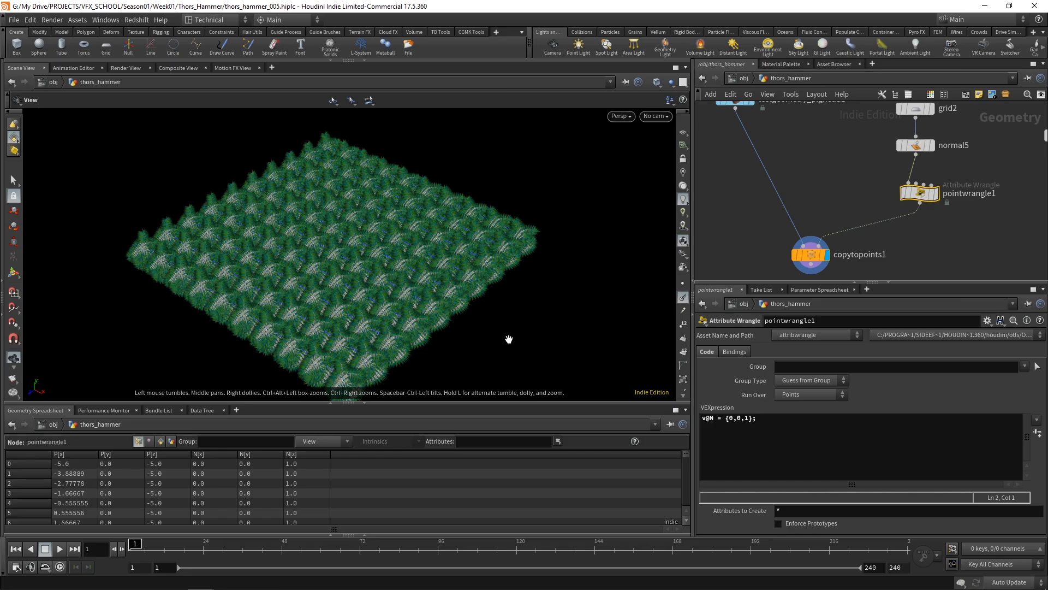
# Step: Hide the point normals, collapse the Geometry Spreadsheet pane, and examine the orientation of the pig head copies
pyautogui.click(684, 300)
pyautogui.scroll(2, 337, 271)
pyautogui.moveTo(336, 271); pyautogui.dragTo(363, 235)
pyautogui.moveTo(419, 362); pyautogui.dragTo(428, 416)
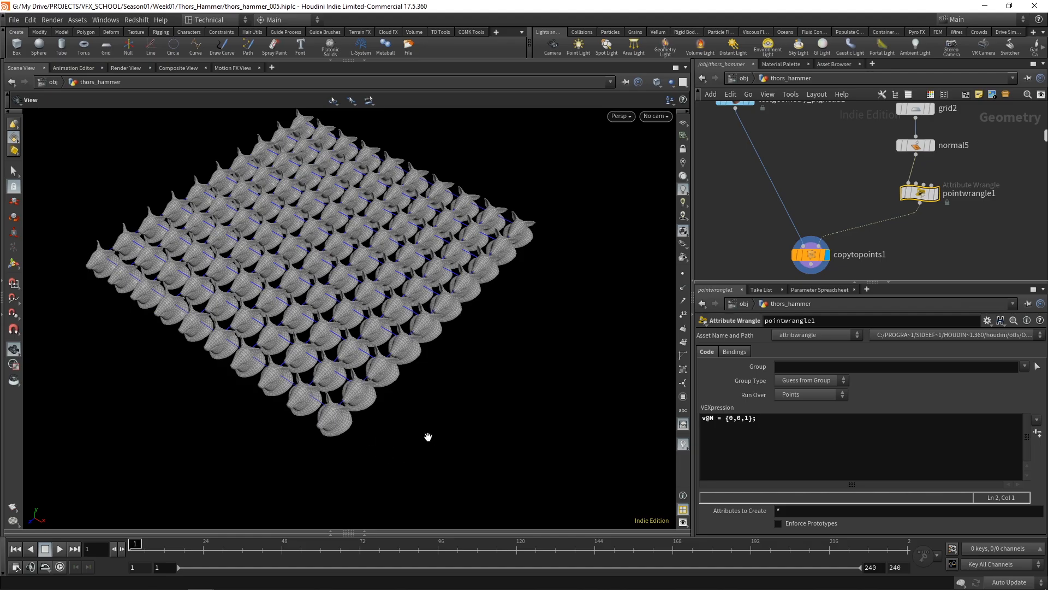
pyautogui.moveTo(409, 439); pyautogui.dragTo(361, 454)
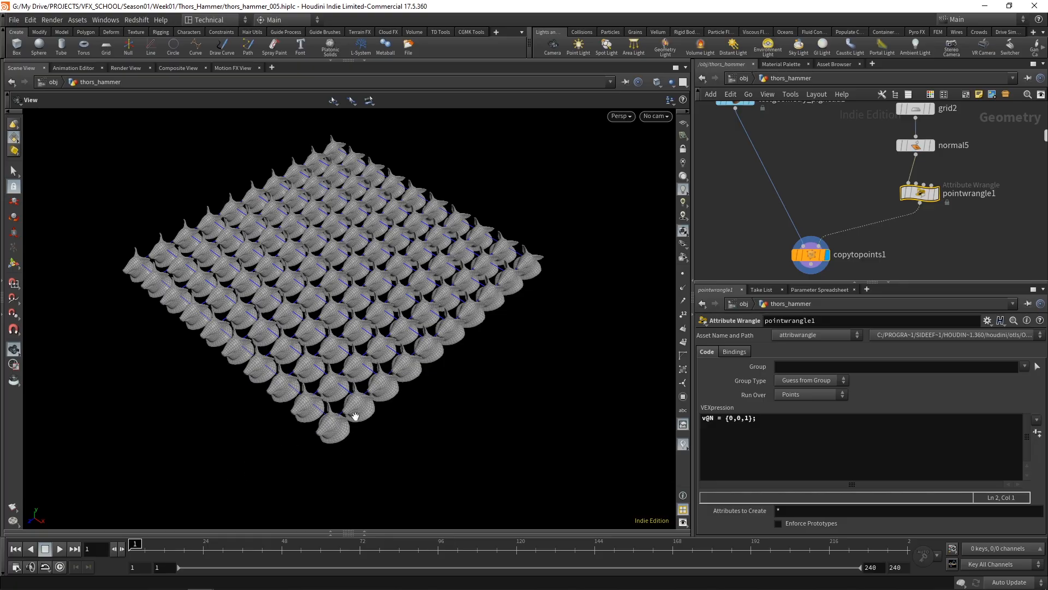
pyautogui.moveTo(267, 464); pyautogui.dragTo(328, 477)
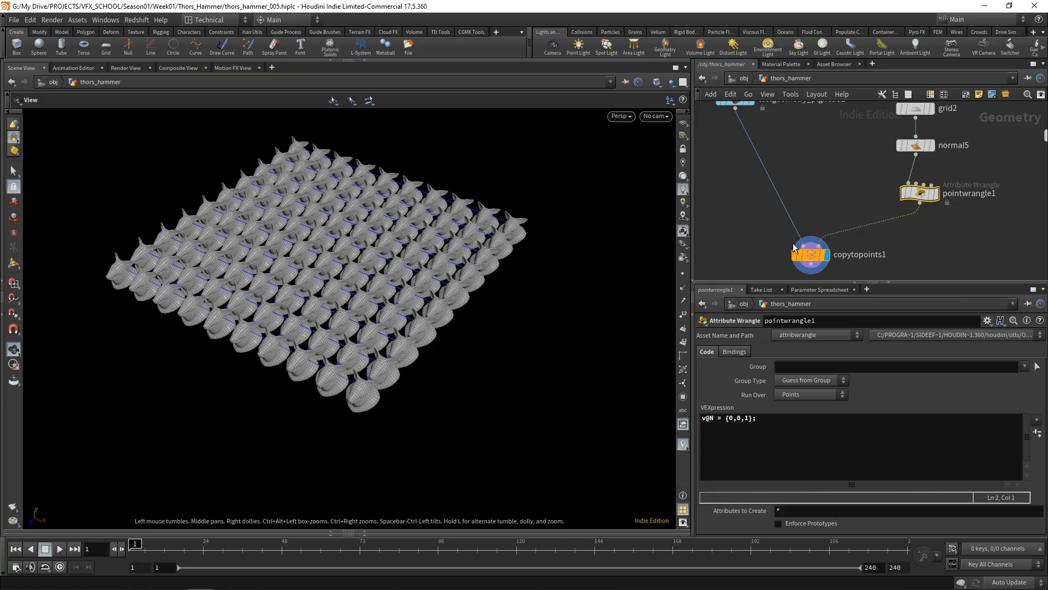
# Step: Display the Point Wrangle with point normals shown and examine the normals' direction at the grid's near corner
pyautogui.scroll(-4, 829, 189)
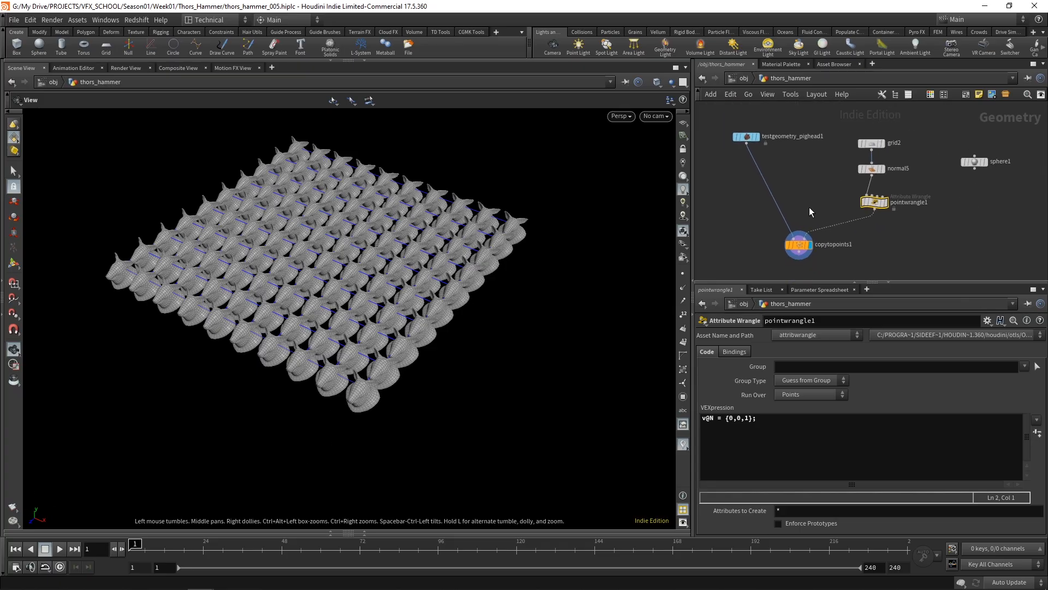
pyautogui.moveTo(811, 208); pyautogui.dragTo(810, 188, button='middle')
pyautogui.click(885, 182)
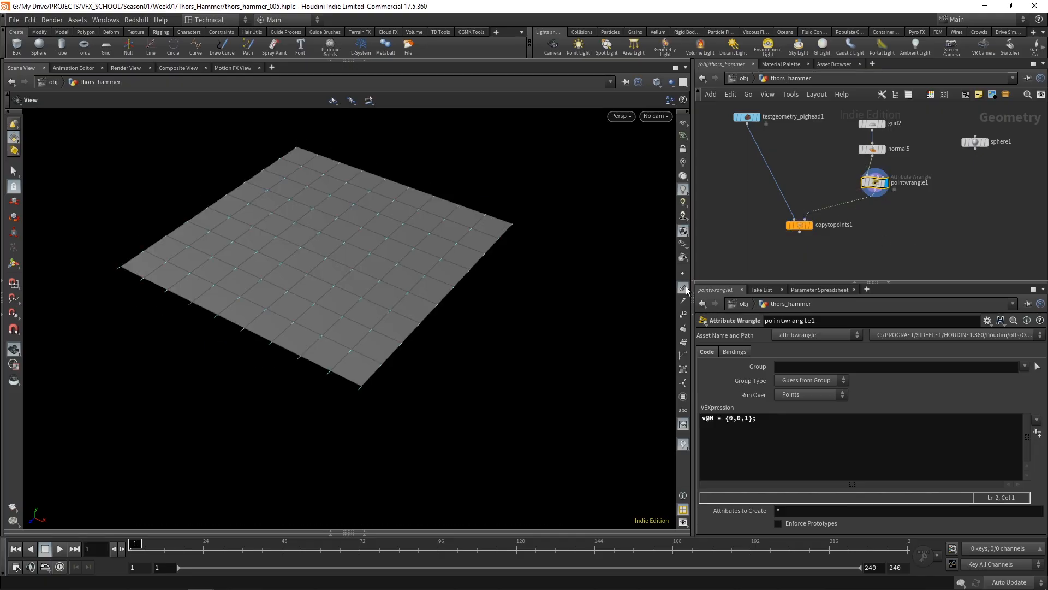
pyautogui.moveTo(909, 208); pyautogui.dragTo(897, 215, button='middle')
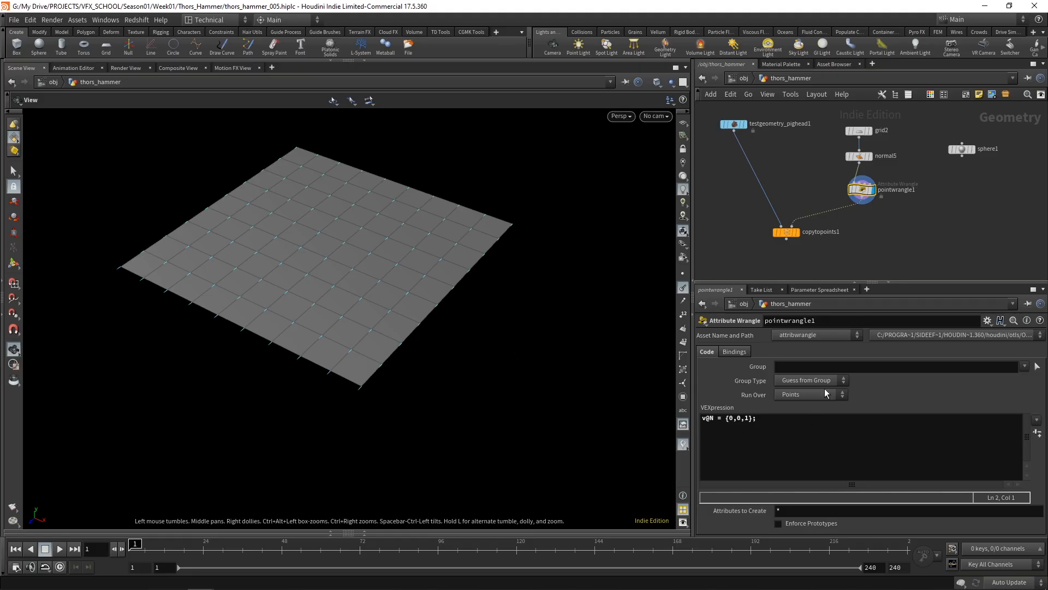
pyautogui.moveTo(372, 374); pyautogui.dragTo(479, 429, button='right')
pyautogui.moveTo(480, 430); pyautogui.dragTo(540, 439, button='middle')
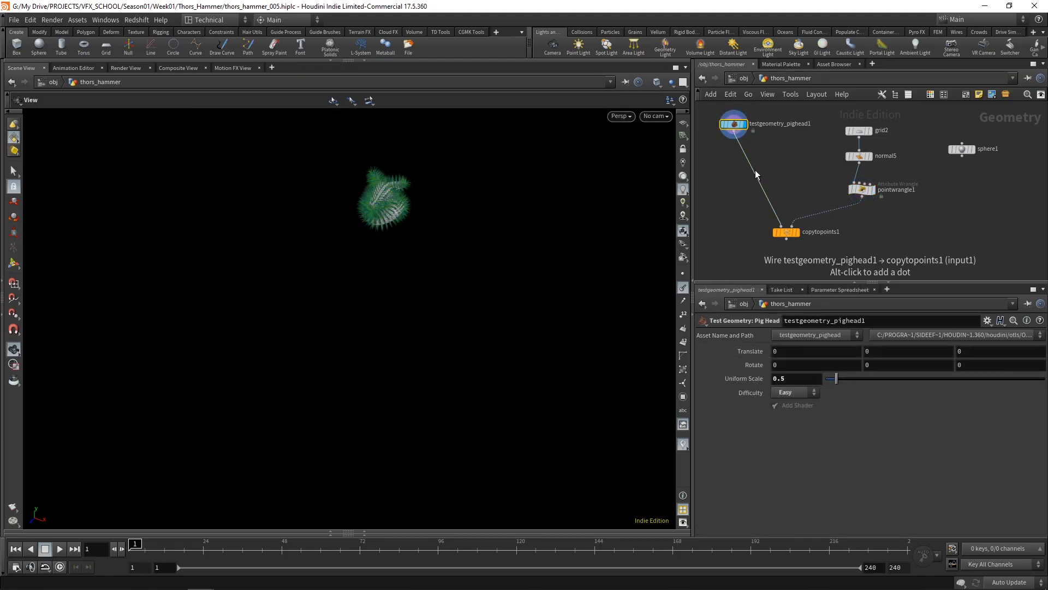
# Step: Display the Point Wrangle grid and then the Copy to Points result, with point normals hidden, to compare orientations
pyautogui.click(875, 193)
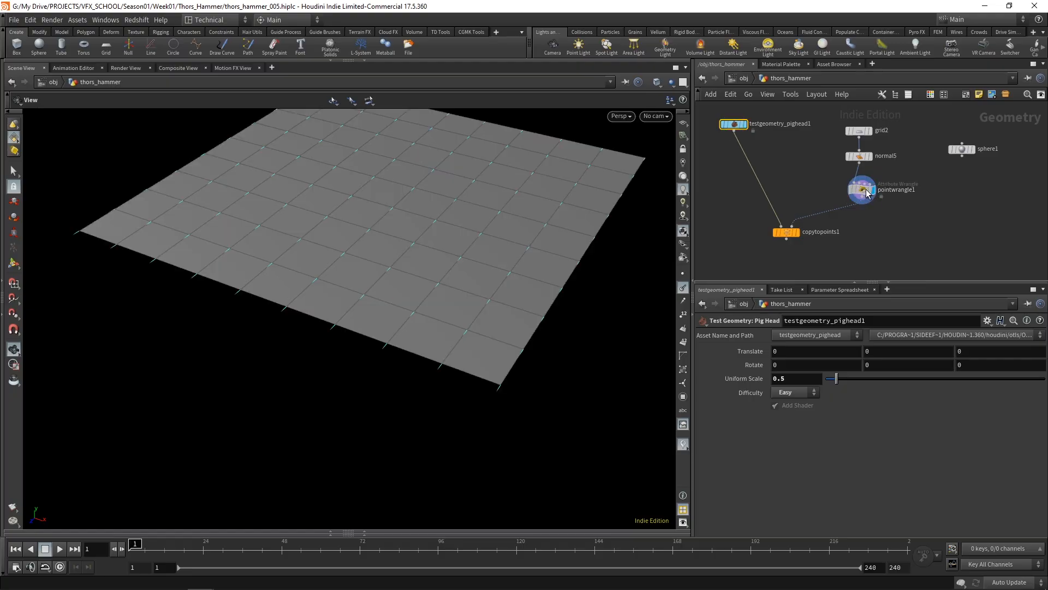
pyautogui.click(797, 232)
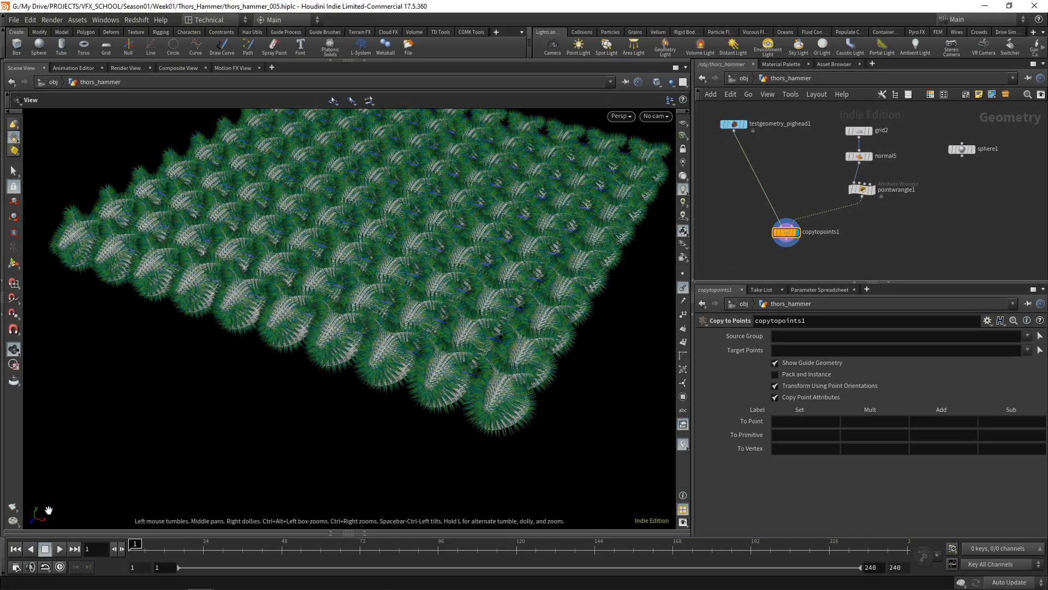
pyautogui.click(683, 288)
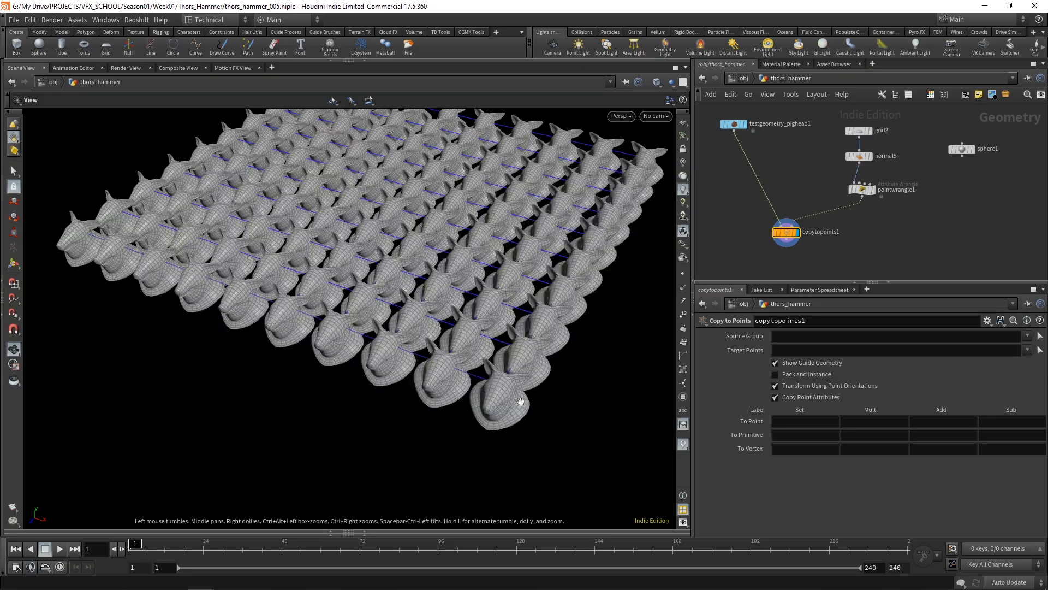
# Step: Add a second line, v@up = {0,1,0};, to the Point Wrangle's expression
pyautogui.click(861, 190)
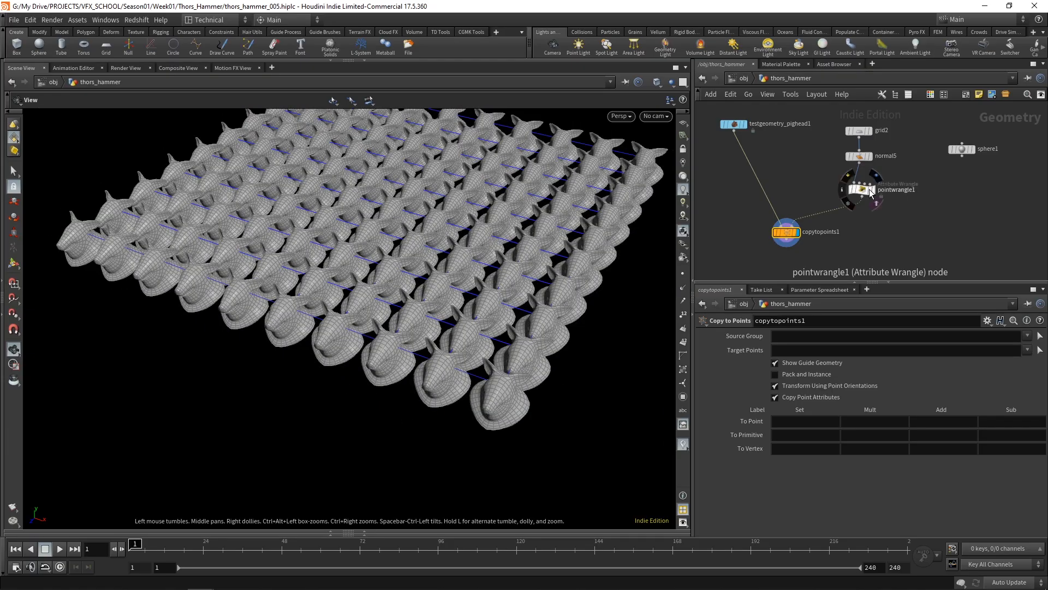
pyautogui.click(767, 421)
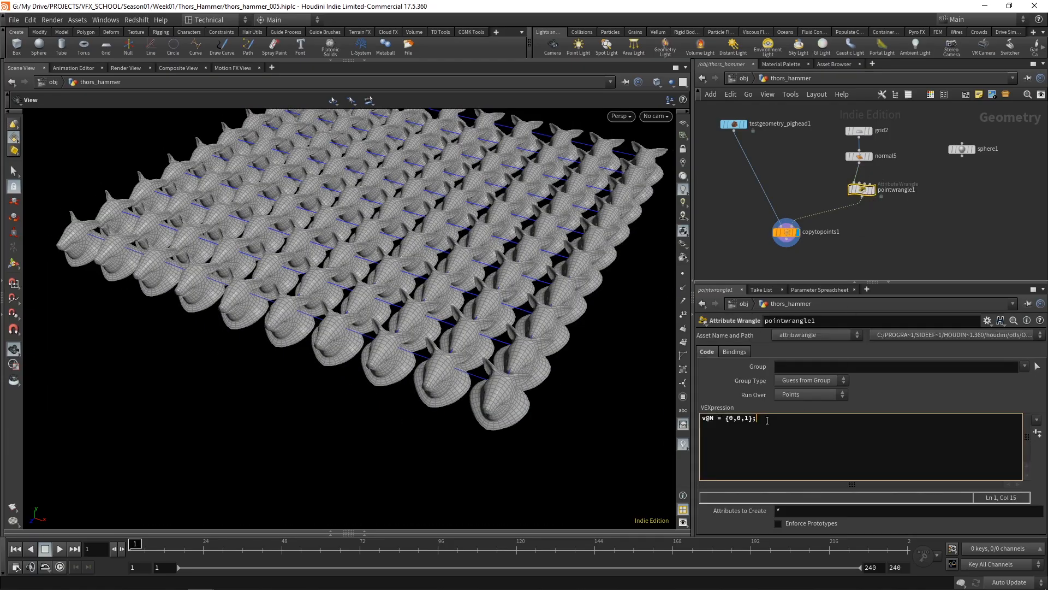
pyautogui.press('Return')
pyautogui.write('v@up')
pyautogui.press('BackSpace')
pyautogui.press('BackSpace')
pyautogui.write('{}')
pyautogui.press('Left')
pyautogui.write('0')
pyautogui.press('Return')
pyautogui.click(918, 250)
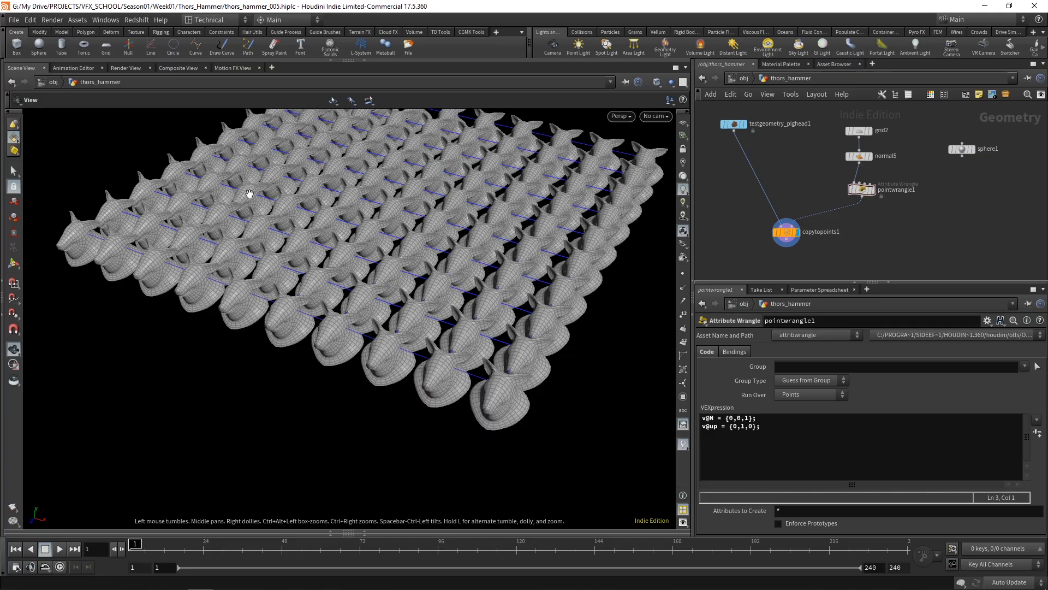
# Step: Display the Point Wrangle's grid and show its point normals in the scene view
pyautogui.moveTo(388, 352); pyautogui.dragTo(407, 328)
pyautogui.click(873, 190)
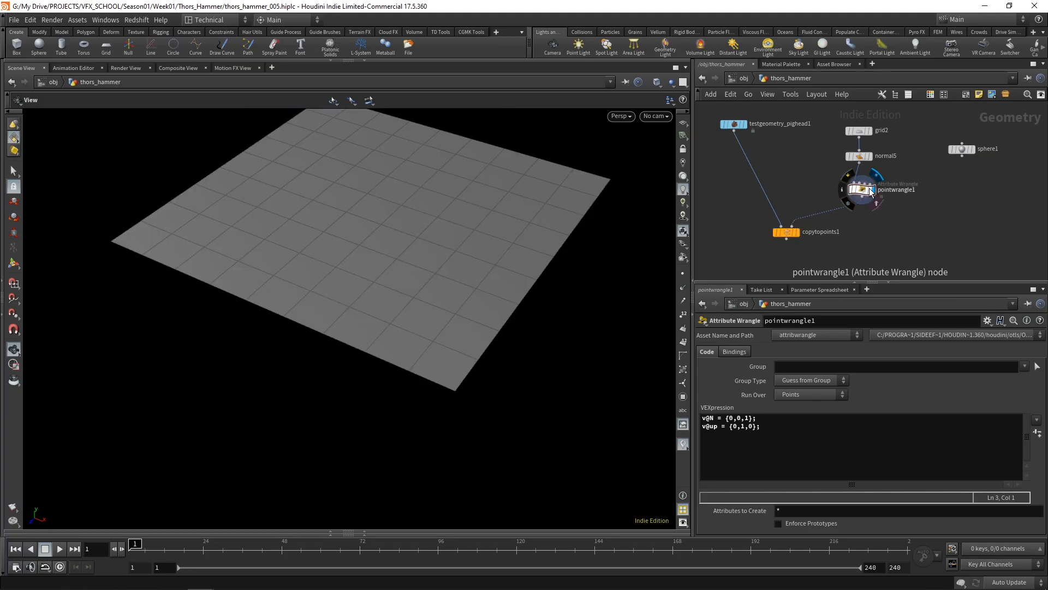
pyautogui.moveTo(863, 189)
pyautogui.click(842, 190)
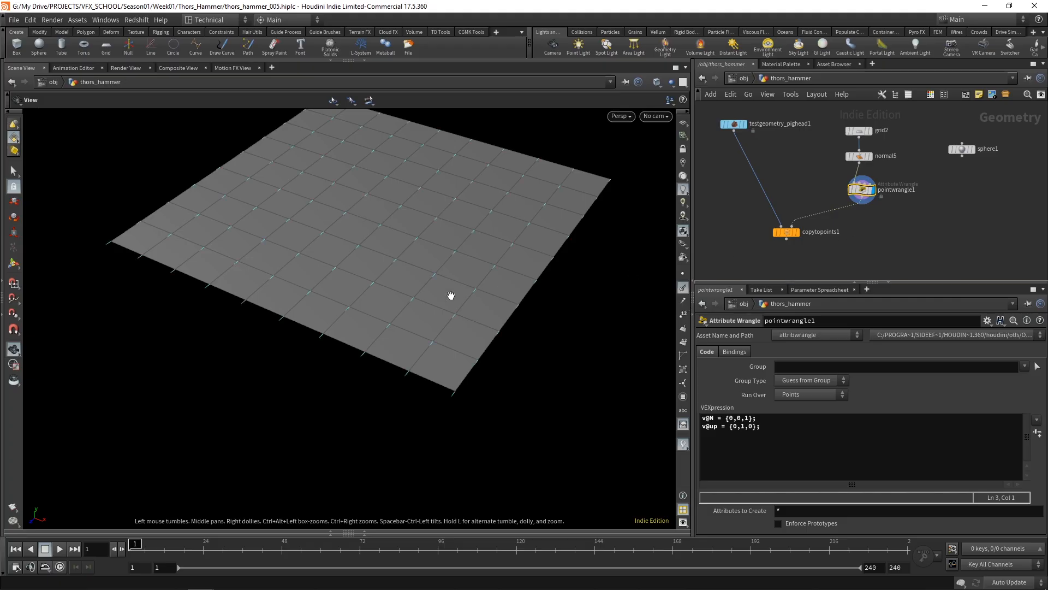
# Step: Open the Point Wrangle's node info and visualize its up attribute as vectors in the scene view
pyautogui.moveTo(866, 194)
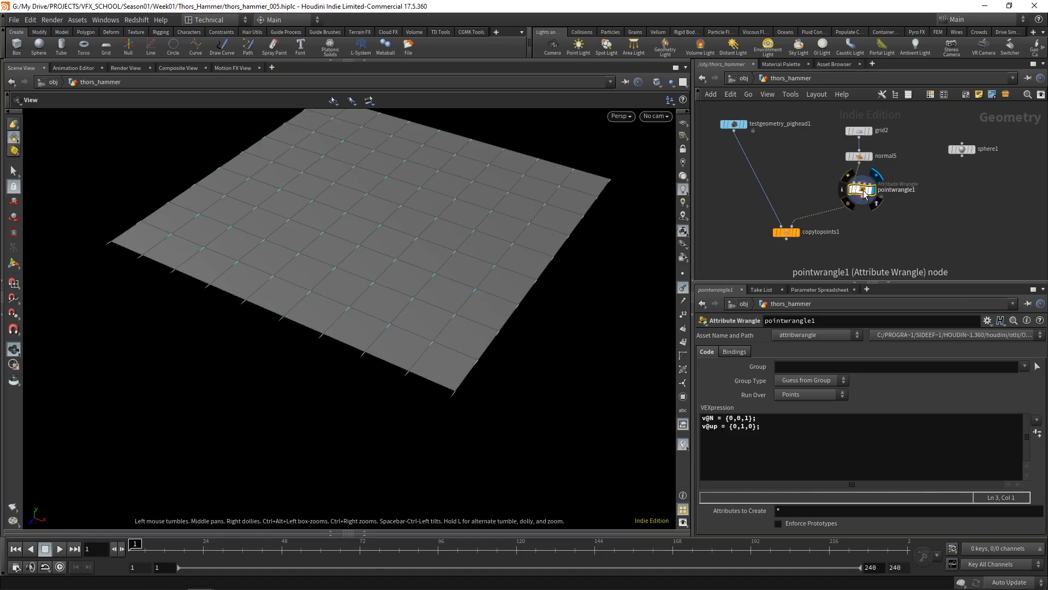
pyautogui.middleClick(864, 193)
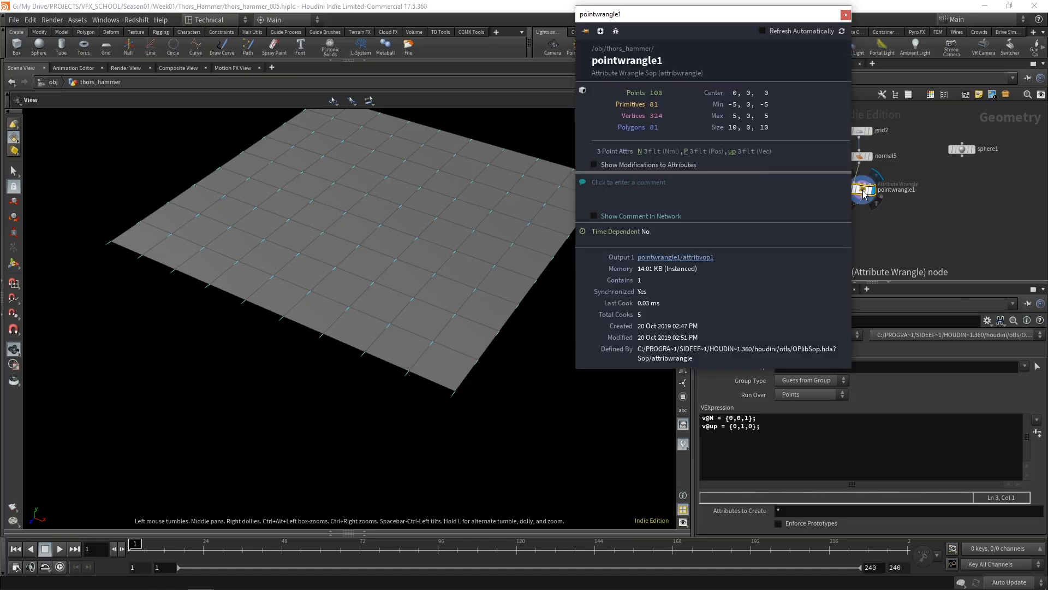
pyautogui.moveTo(750, 19); pyautogui.dragTo(694, 30)
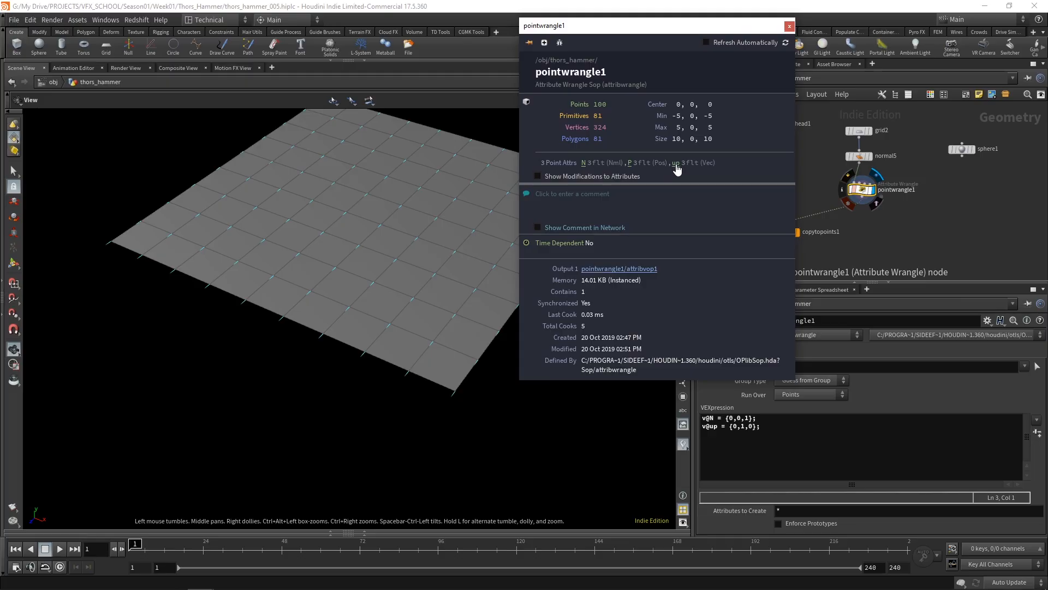
pyautogui.moveTo(281, 428)
pyautogui.mouseDown()
pyautogui.moveTo(301, 410)
pyautogui.moveTo(279, 425)
pyautogui.moveTo(258, 405)
pyautogui.moveTo(178, 407)
pyautogui.moveTo(281, 418)
pyautogui.mouseUp()
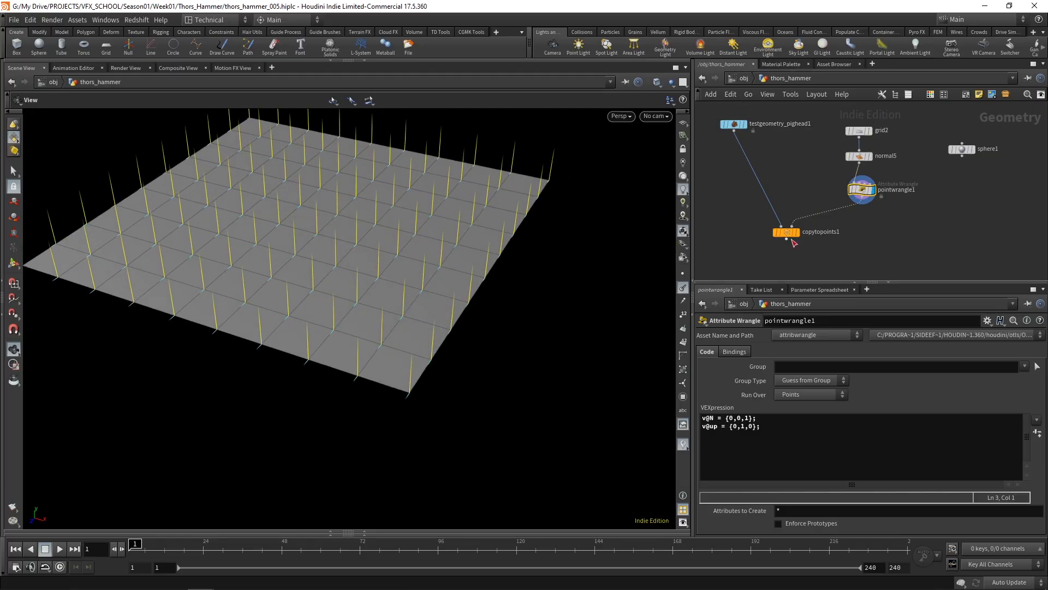
# Step: Change the up vector in the Point Wrangle's expression to {1,0,0}
pyautogui.moveTo(864, 192)
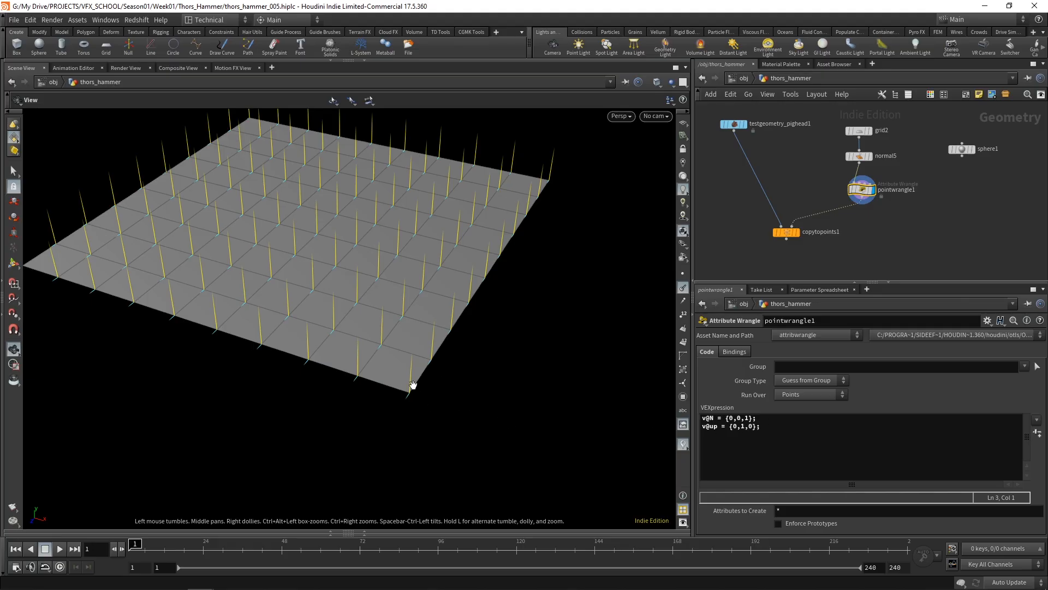
pyautogui.click(735, 427)
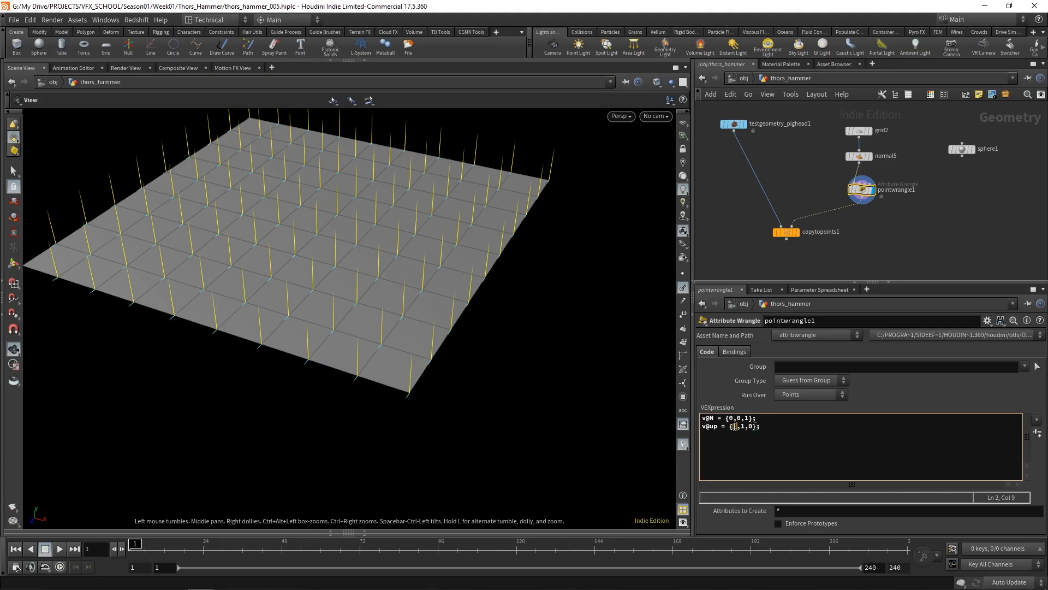
pyautogui.press('Right')
pyautogui.press('BackSpace')
pyautogui.write('0')
pyautogui.click(930, 245)
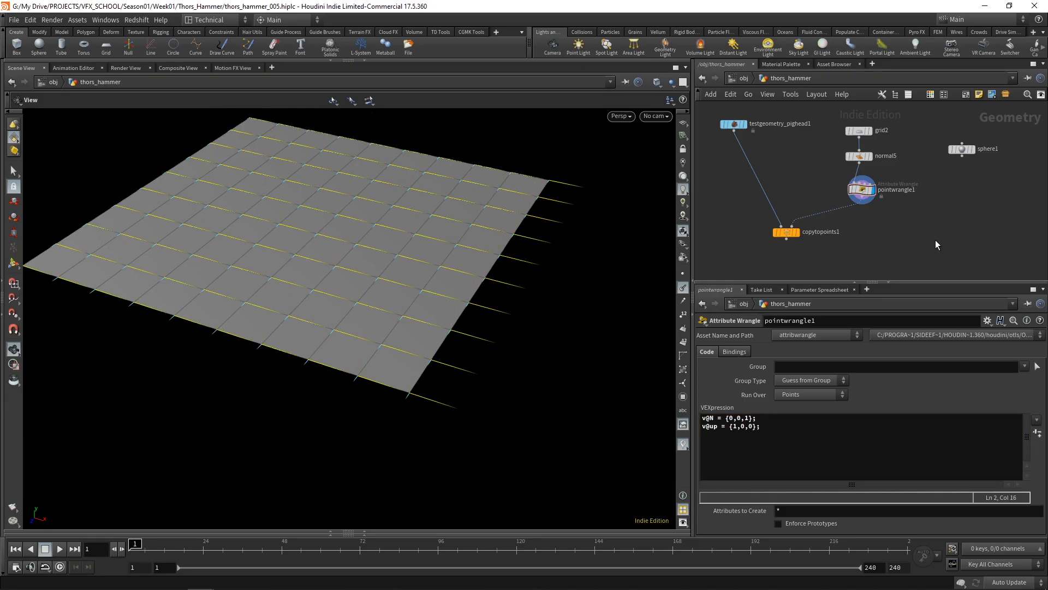
# Step: Display the Copy to Points node and hide the point normals to examine how the pig heads are turned
pyautogui.click(798, 231)
pyautogui.click(786, 232)
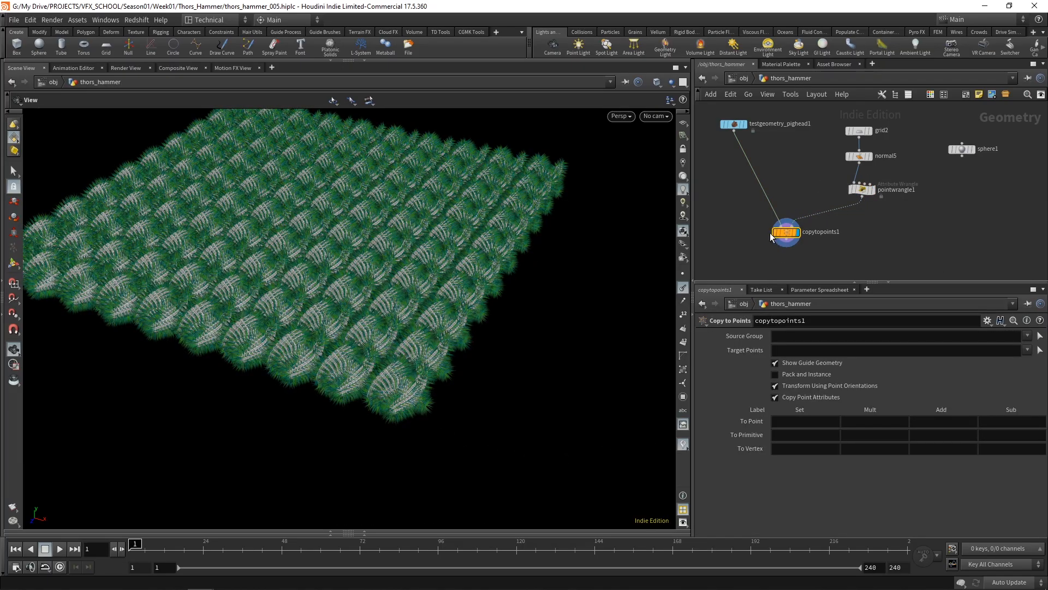
pyautogui.click(683, 303)
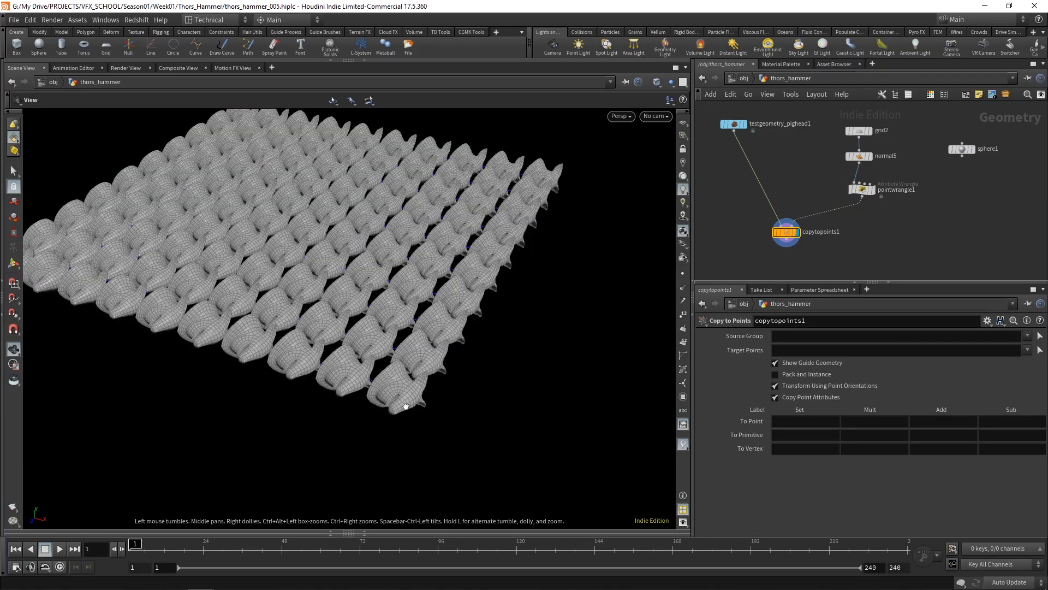